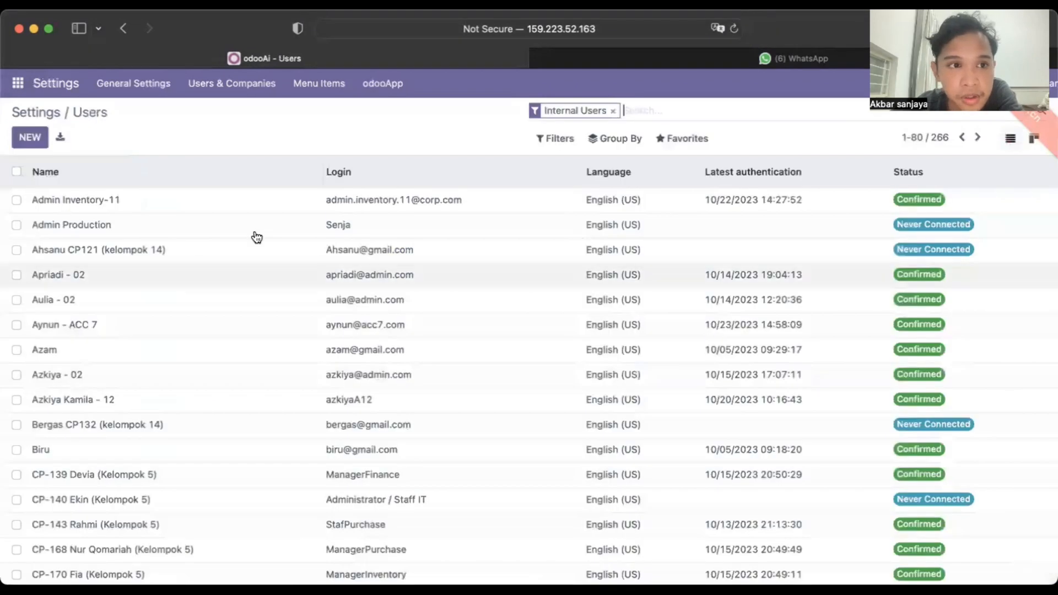
Step: Start a new user record from the Settings Users list
click(30, 142)
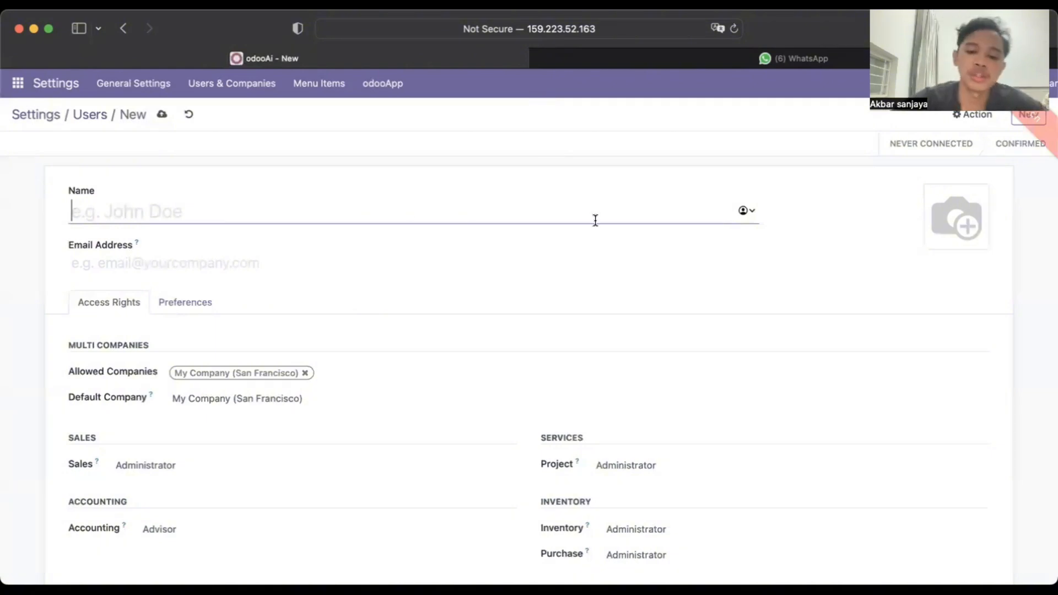
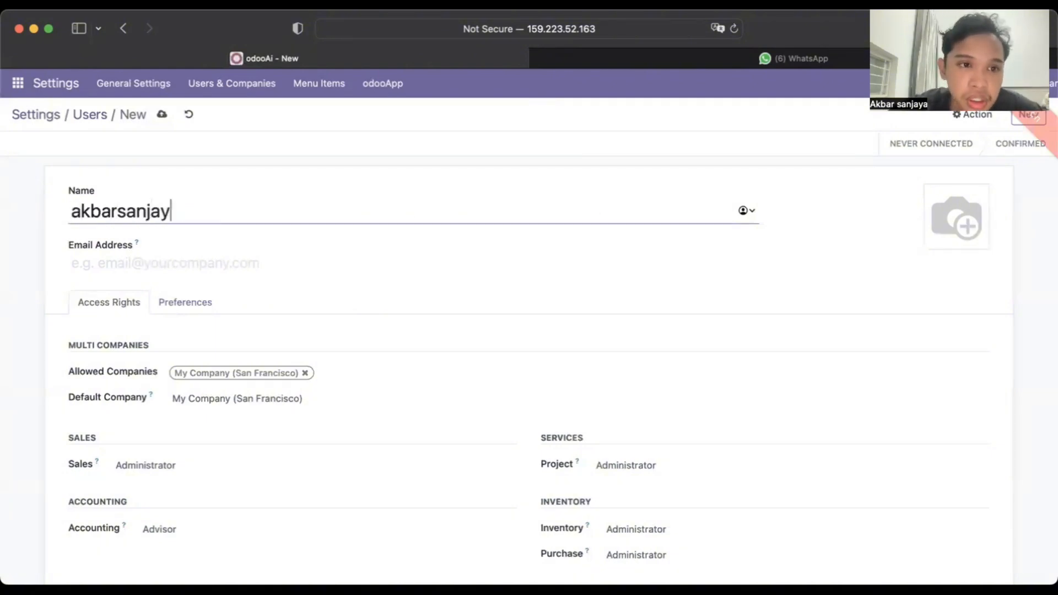
Step: Enter the new user's name and e-mail address on the user form
key(Tab)
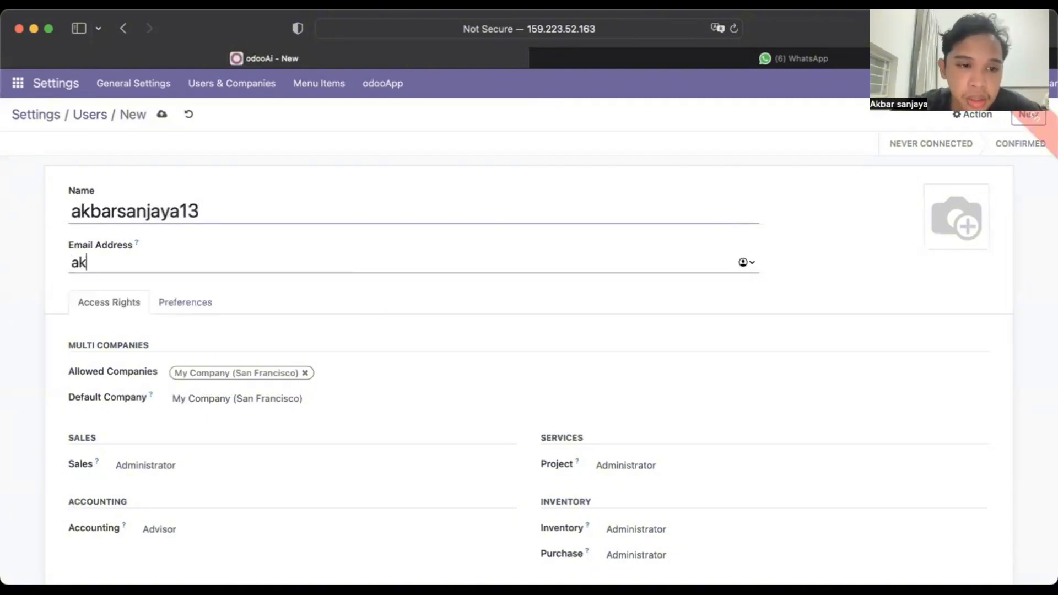
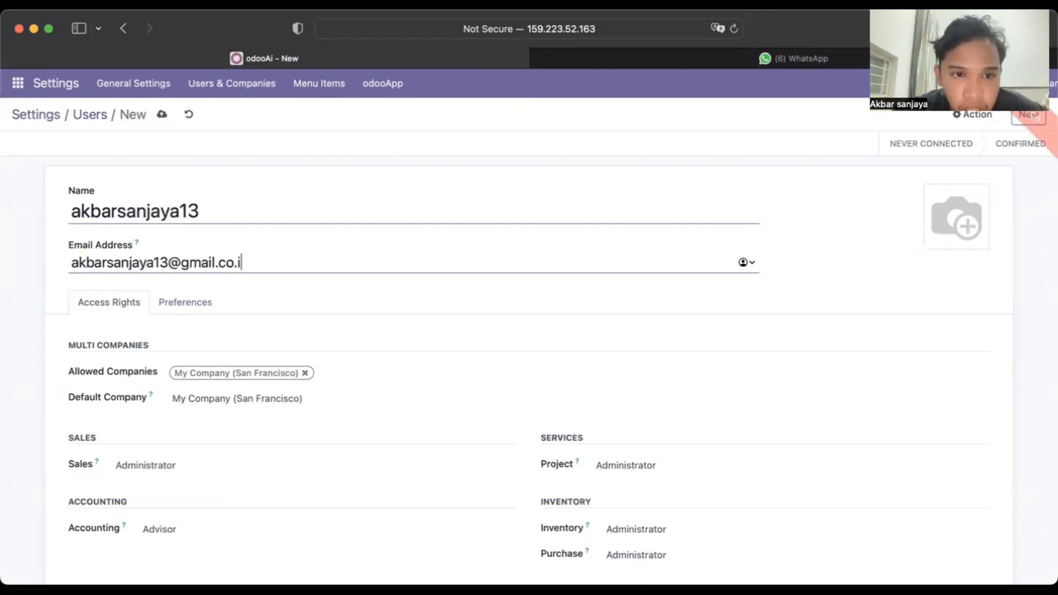
triple_click(1001, 358)
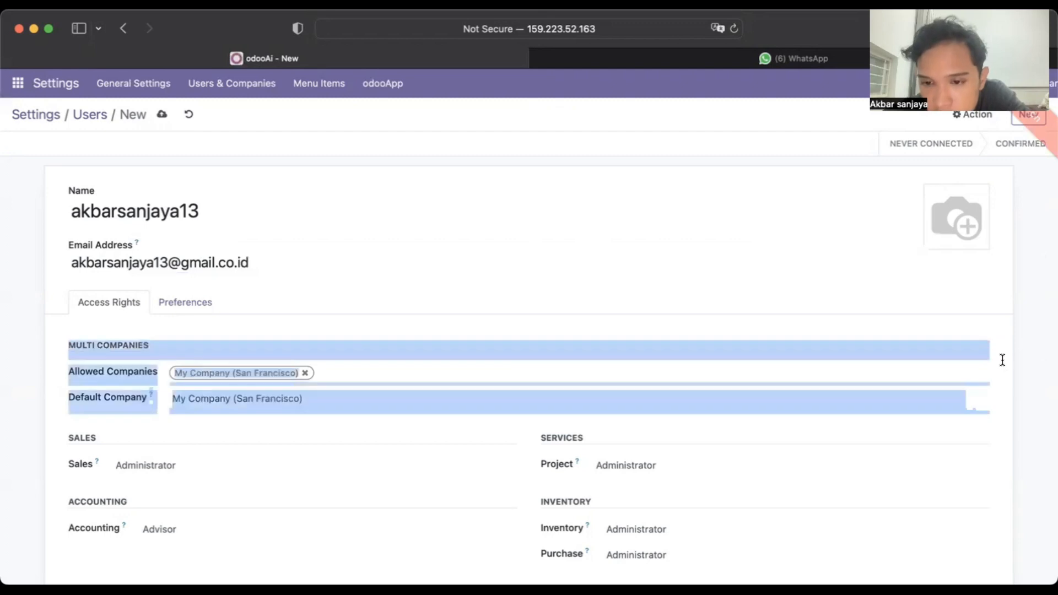
drag(1001, 359, 968, 537)
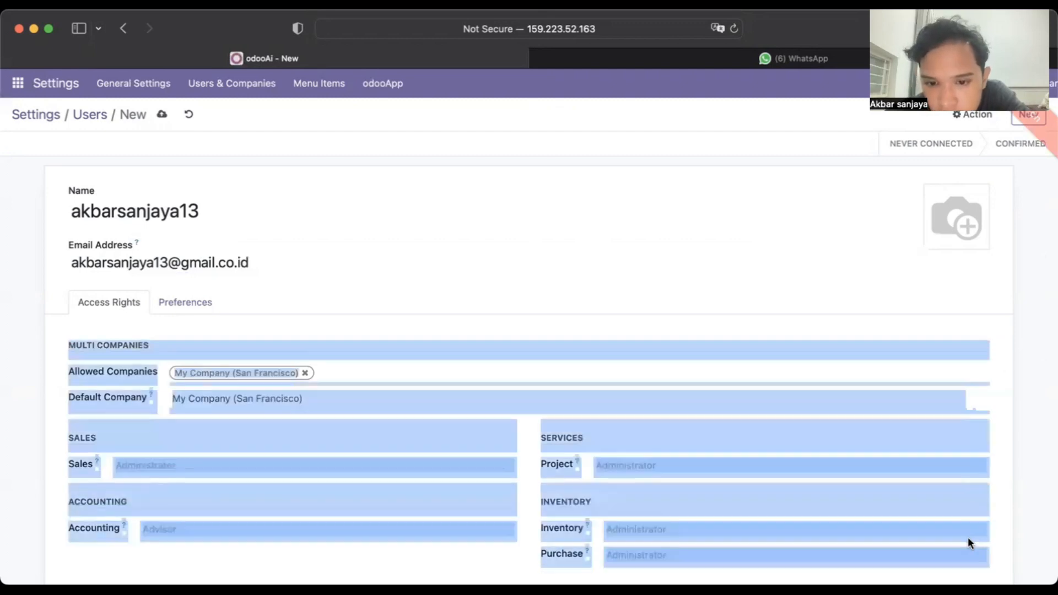
click(740, 308)
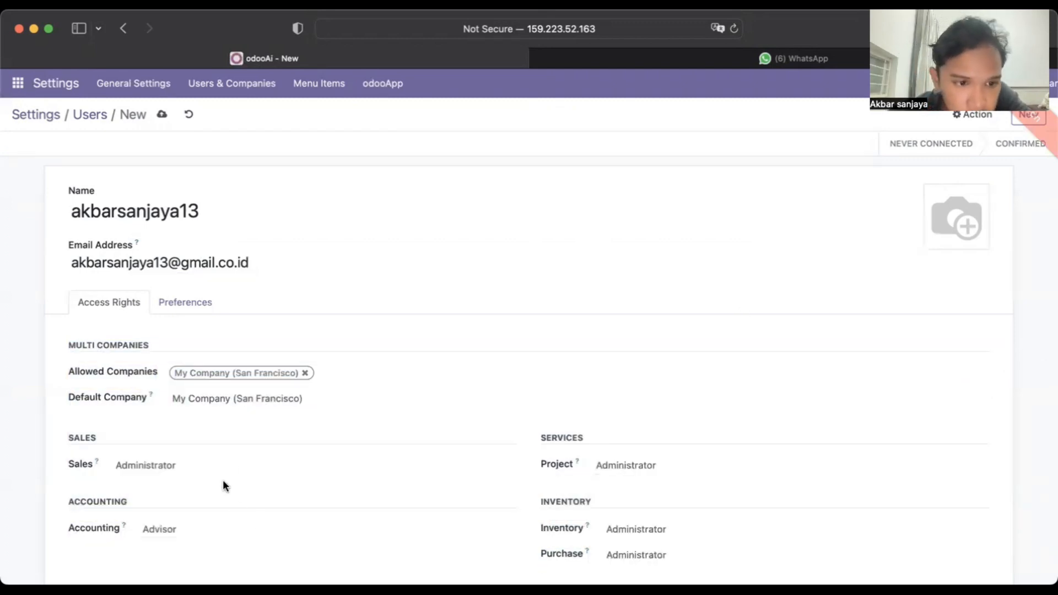
Step: Switch Sales access to User: All Documents, back to Administrator, then save the user
click(233, 465)
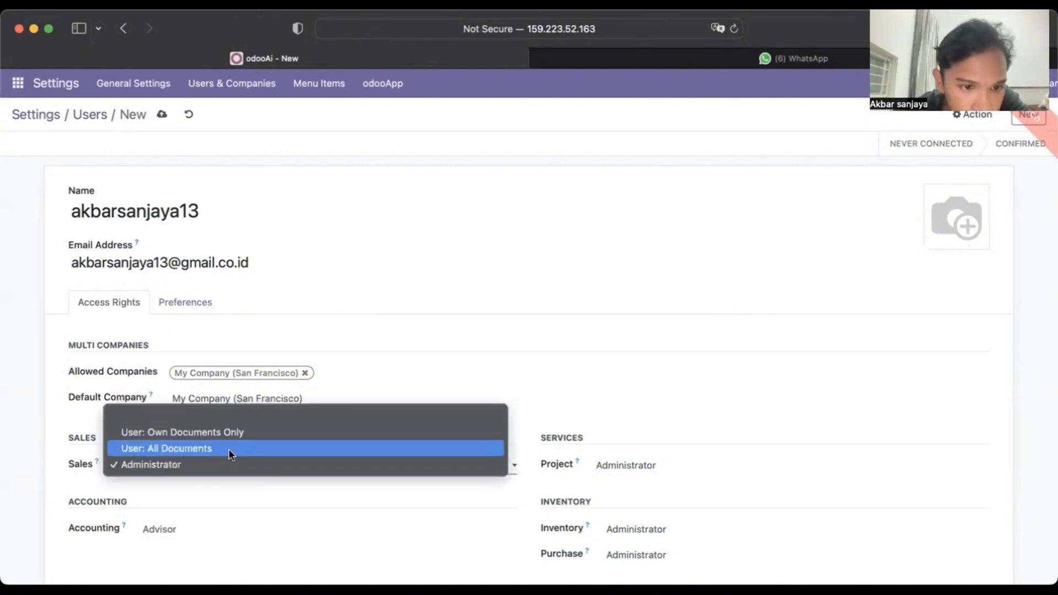
click(229, 449)
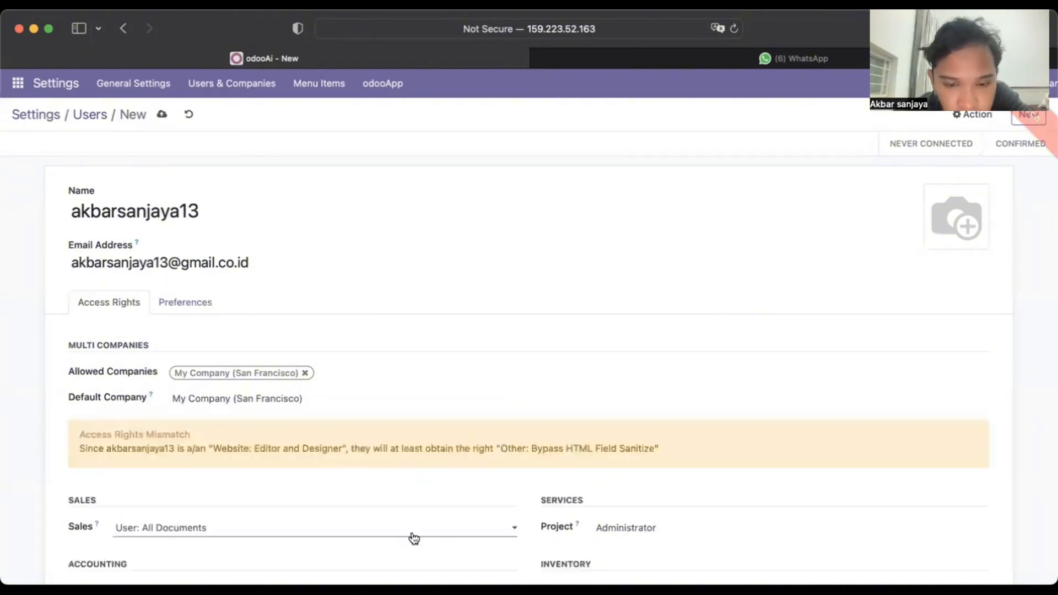
click(414, 539)
click(356, 541)
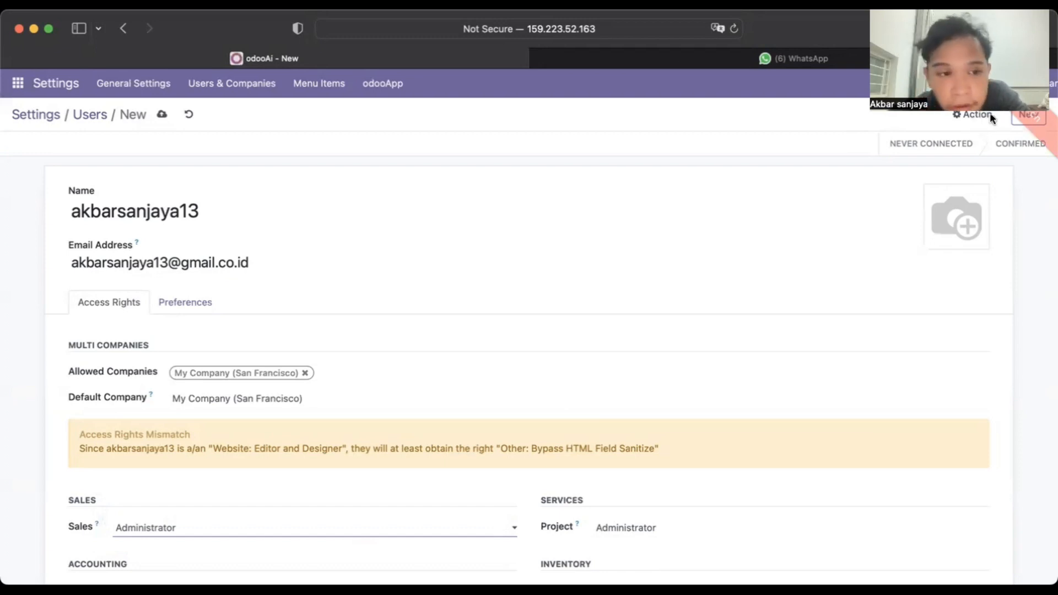
click(1023, 115)
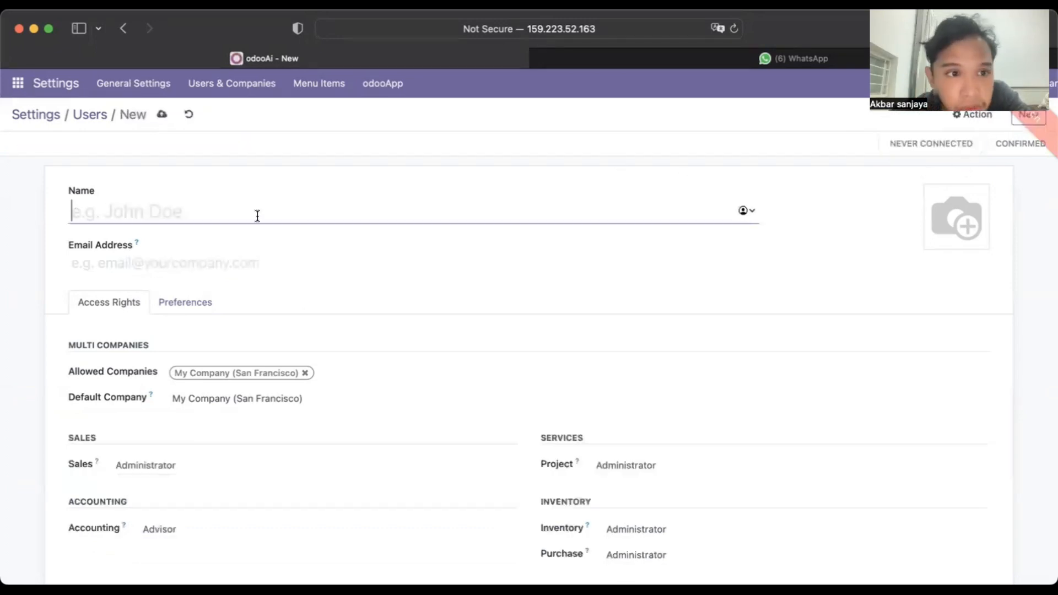
Step: Open Settings > Manage Users and search the list for the new user's name
click(17, 83)
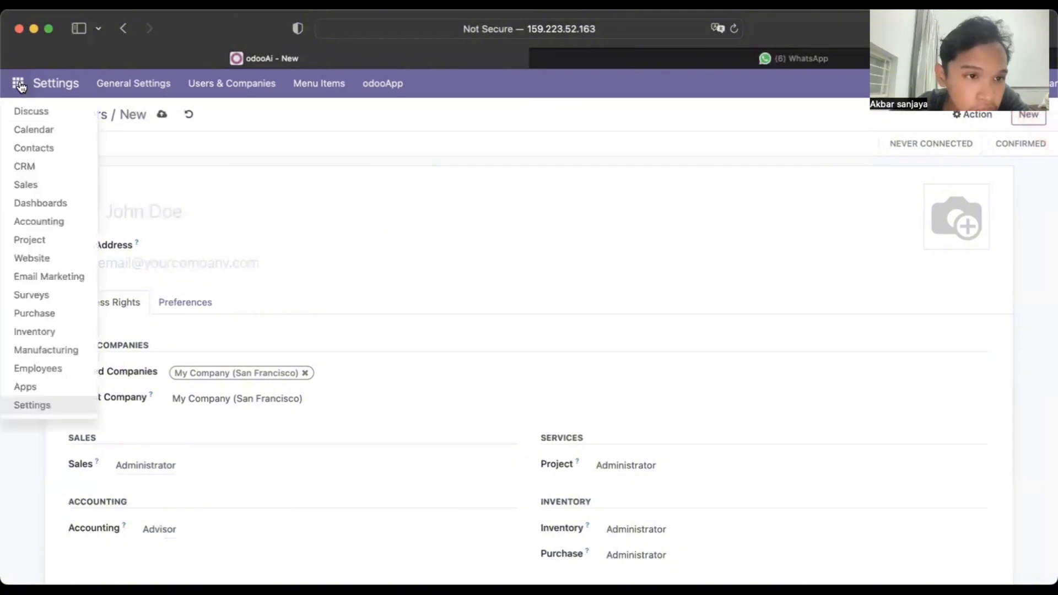
click(33, 405)
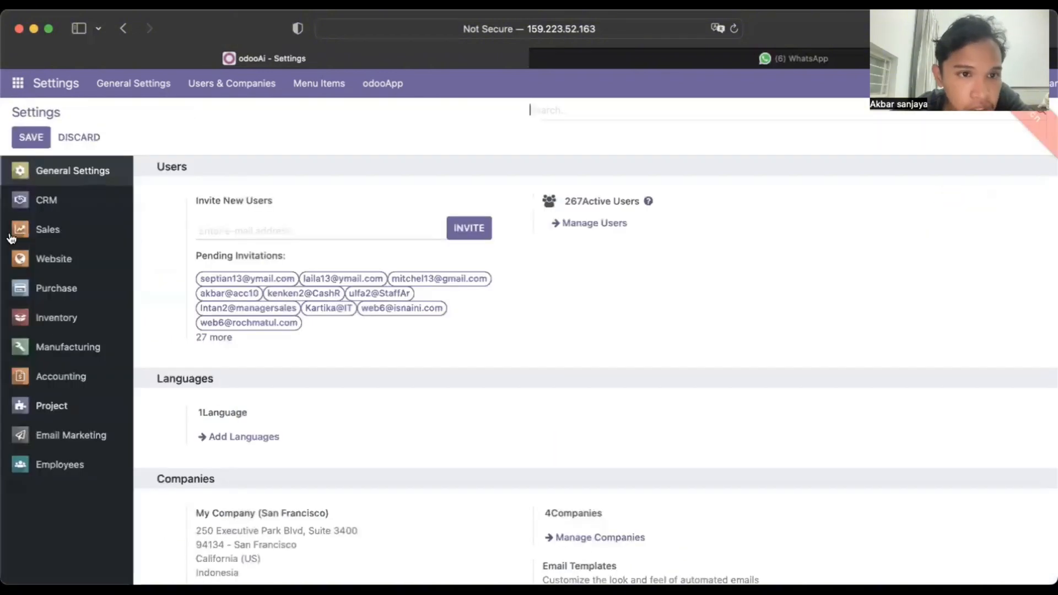
click(594, 224)
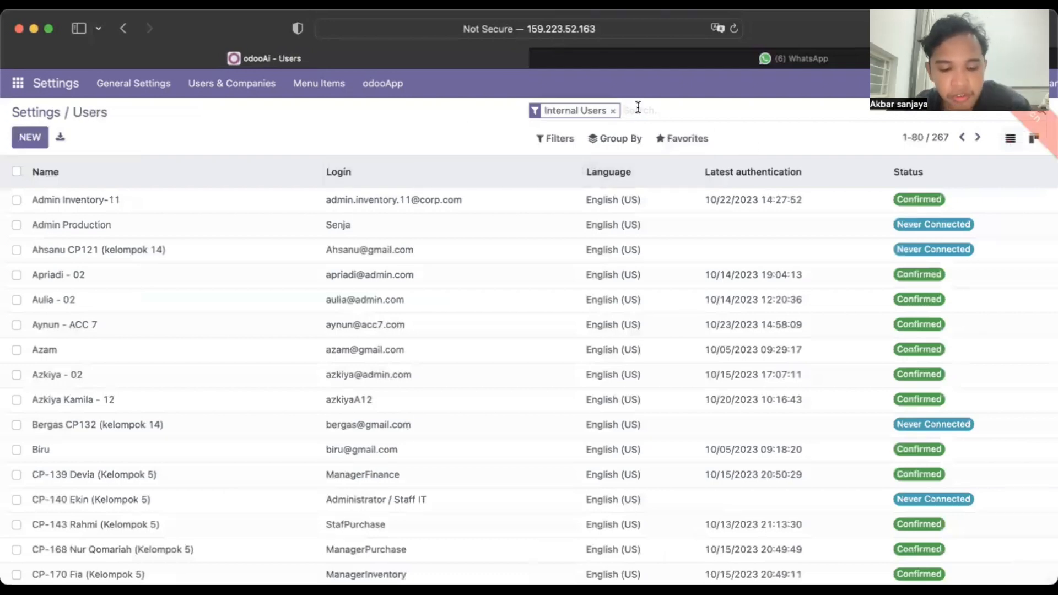
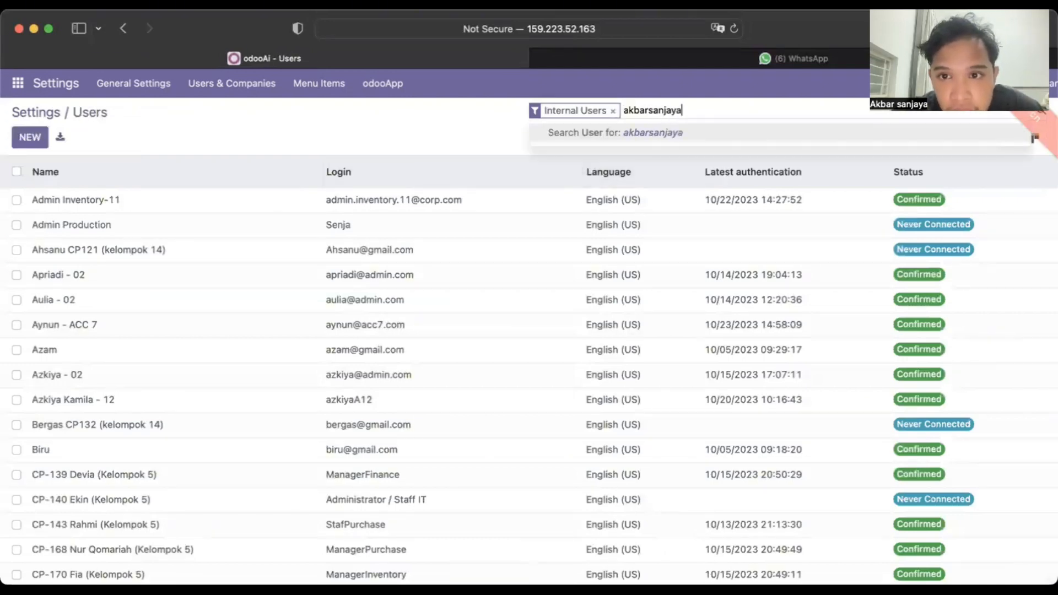
key(Return)
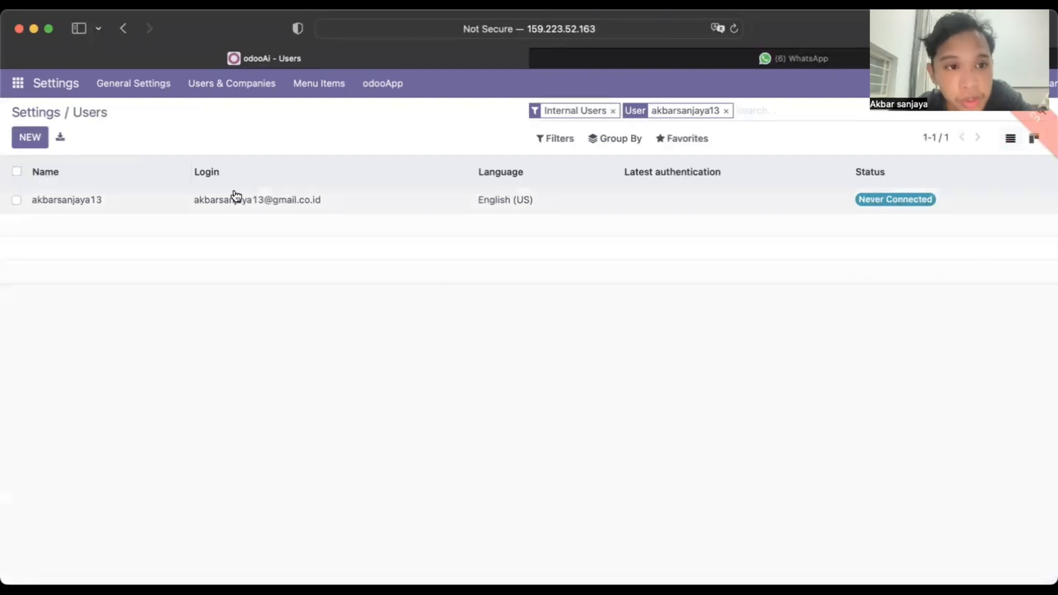
Step: Set the Purchase Order Approval minimum amount to Rp 100.00 in Purchase settings and save
click(18, 88)
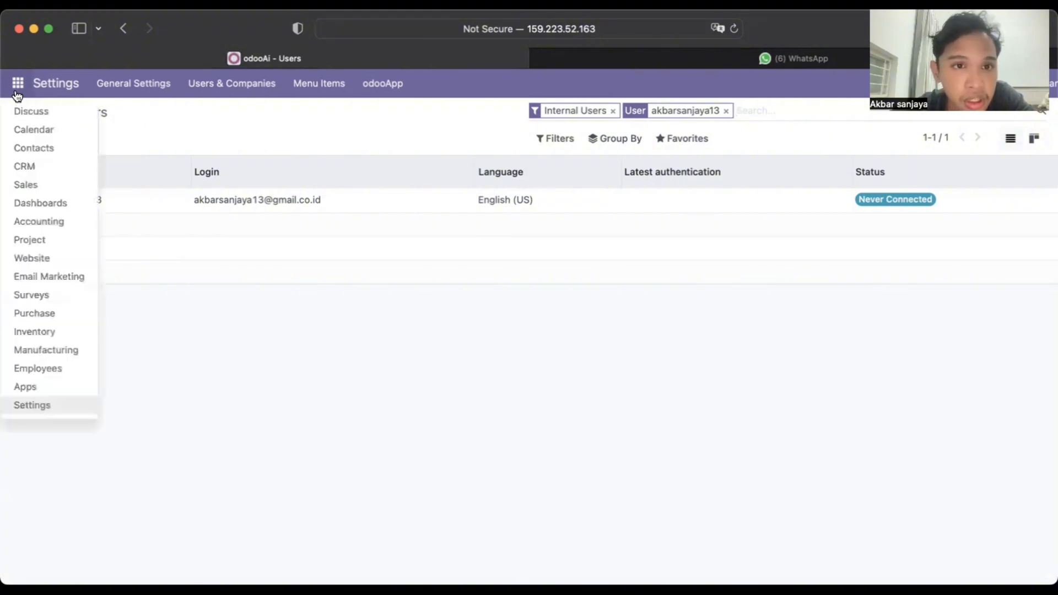
click(34, 313)
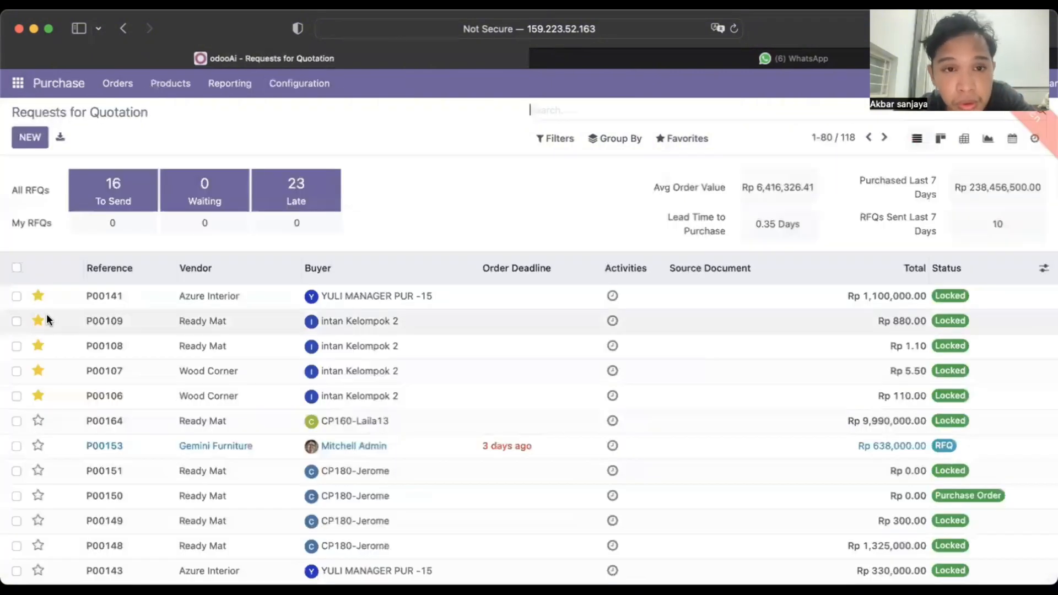
click(268, 85)
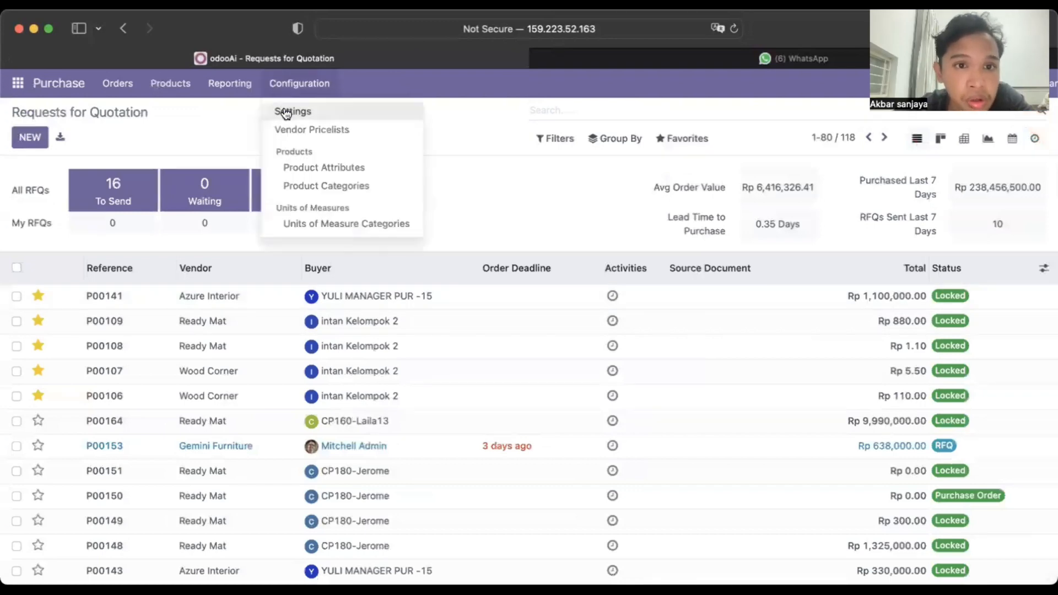
click(281, 110)
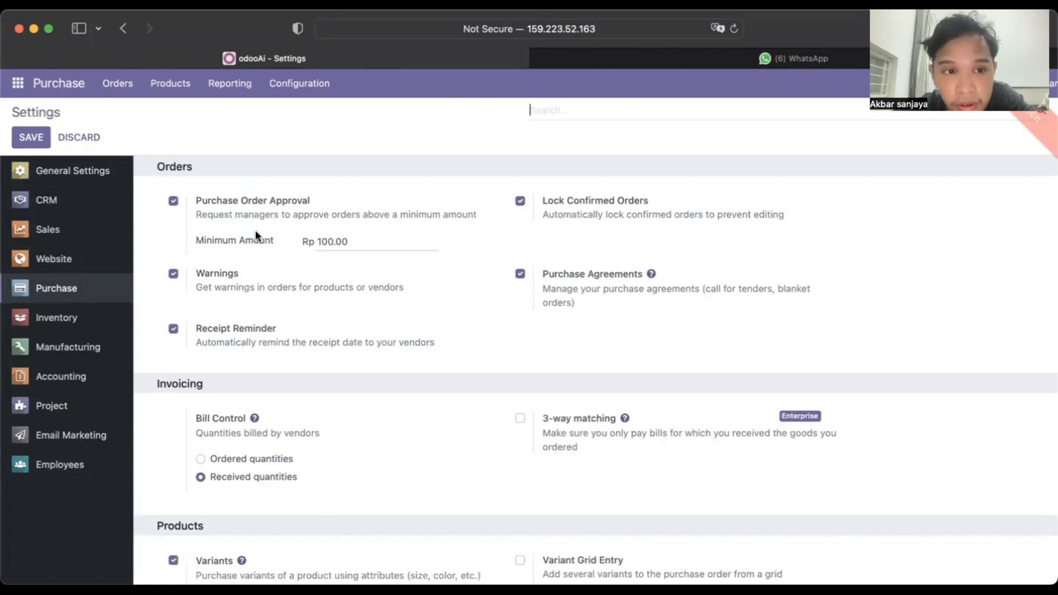
click(325, 238)
key(BackSpace)
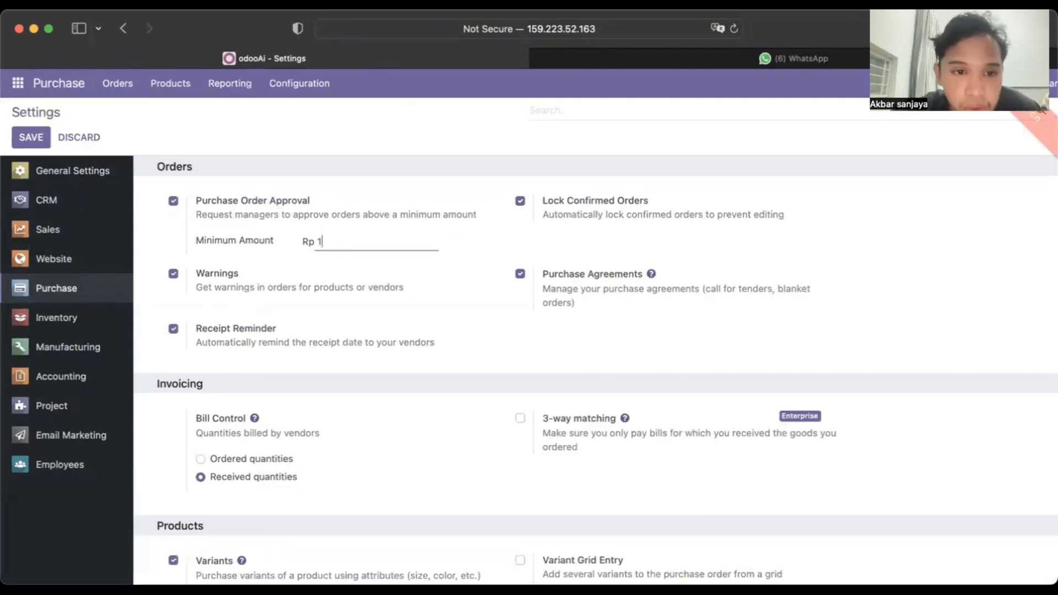
text(1000)
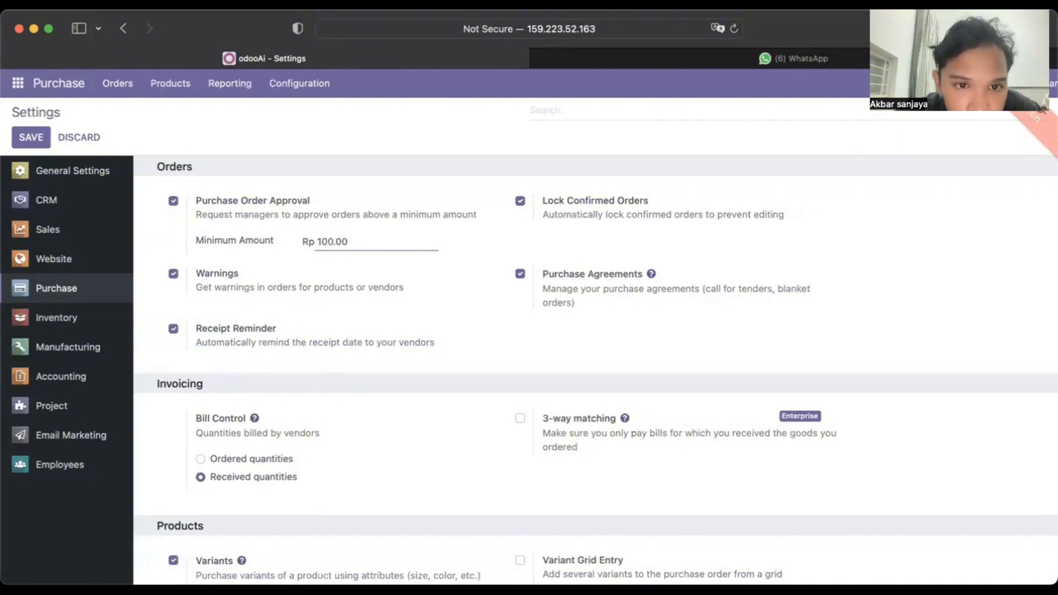
click(13, 143)
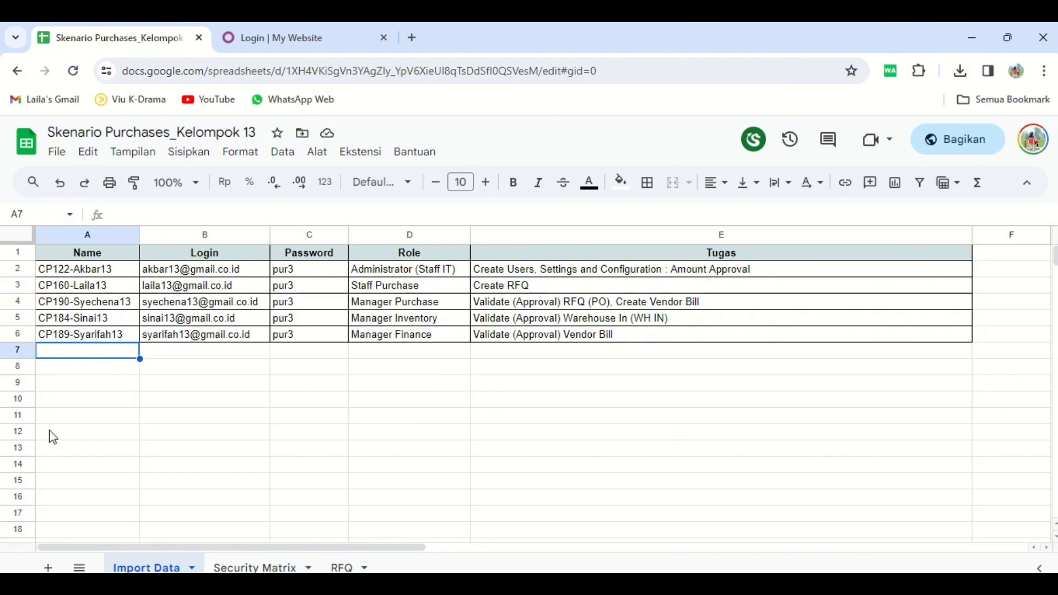
Step: Take the Staff Purchase login e-mail from cell B3 into the Odoo login e-mail field
click(178, 291)
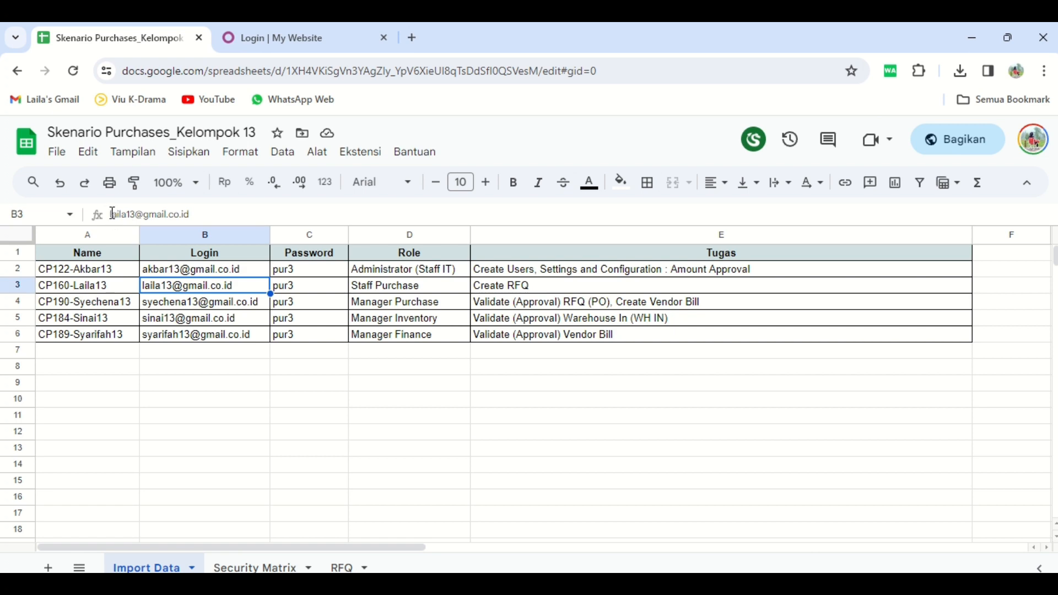
drag(113, 214, 216, 213)
key(ctrl+c)
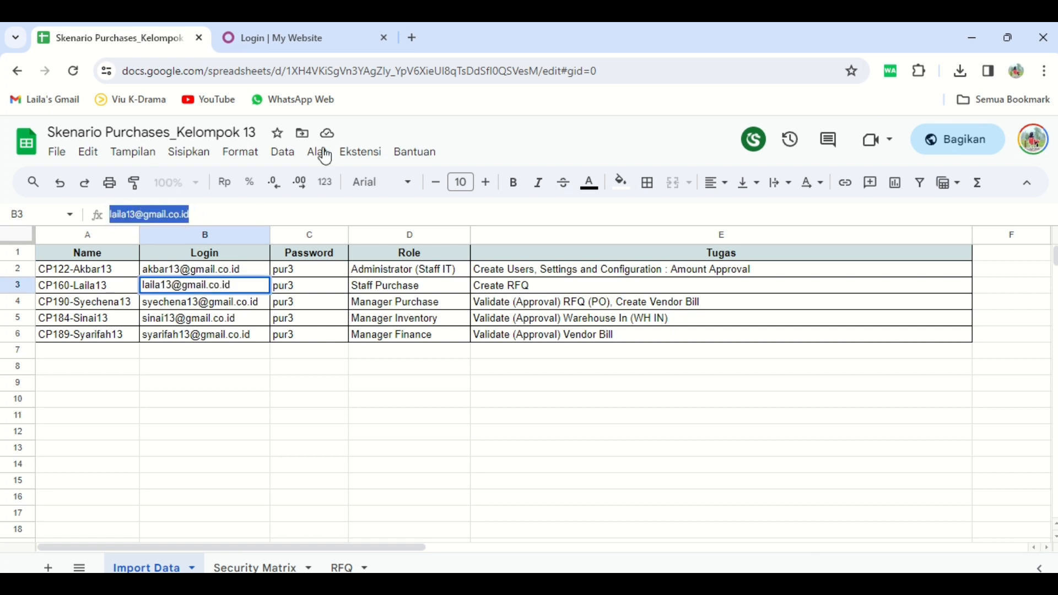
click(315, 50)
click(467, 333)
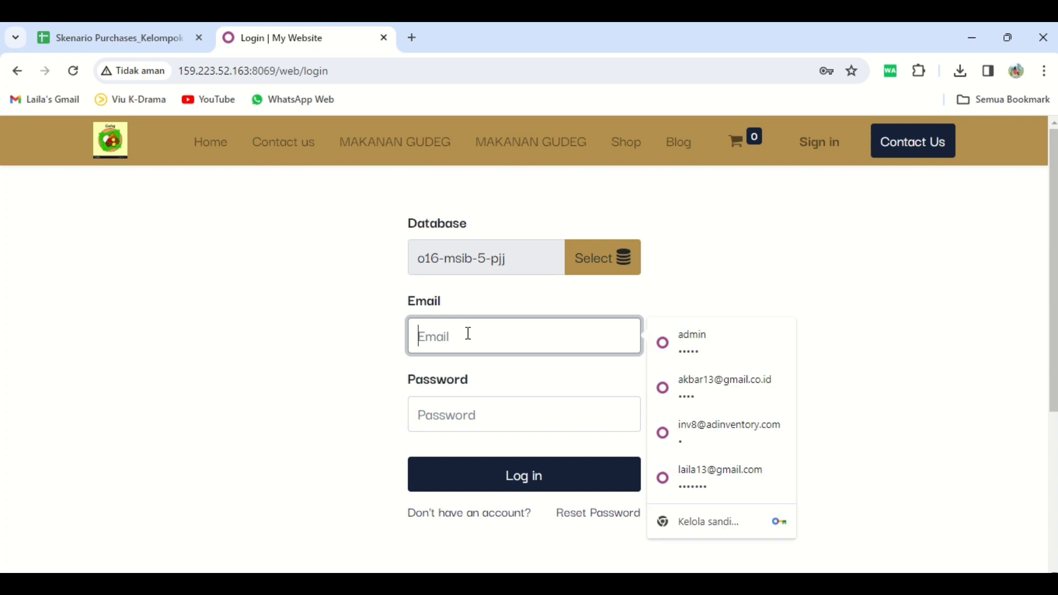
Step: Log into Odoo as the Staff Purchase user with the copied e-mail and password
key(ctrl+v)
click(472, 413)
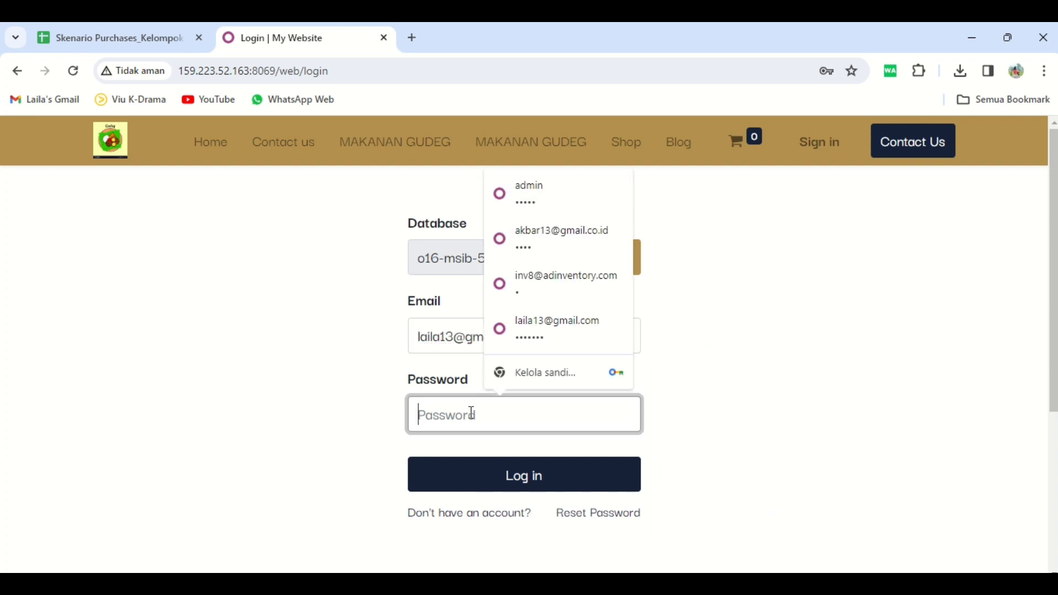
text(l)
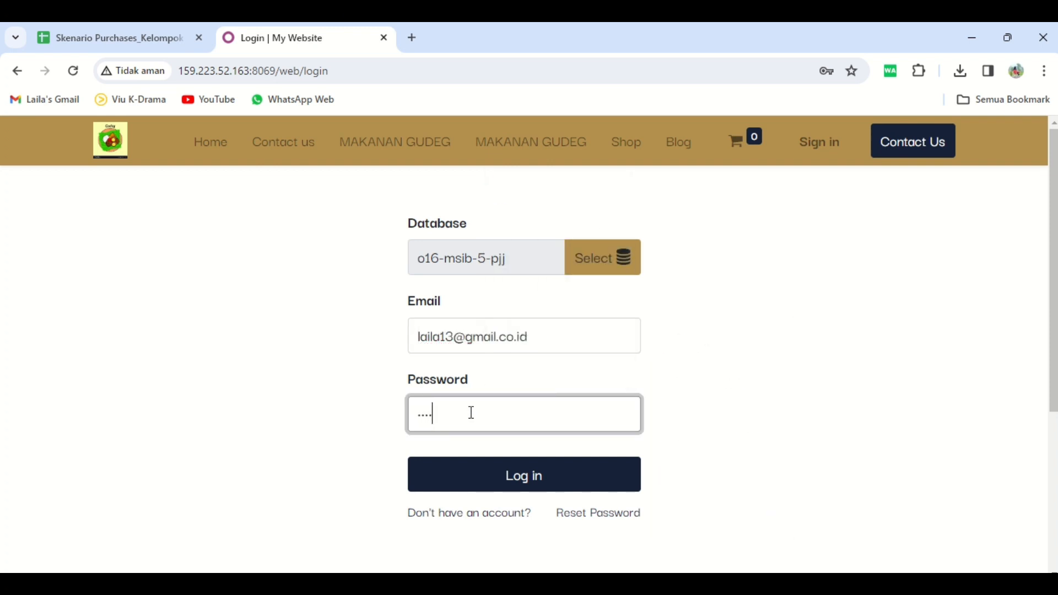
click(511, 475)
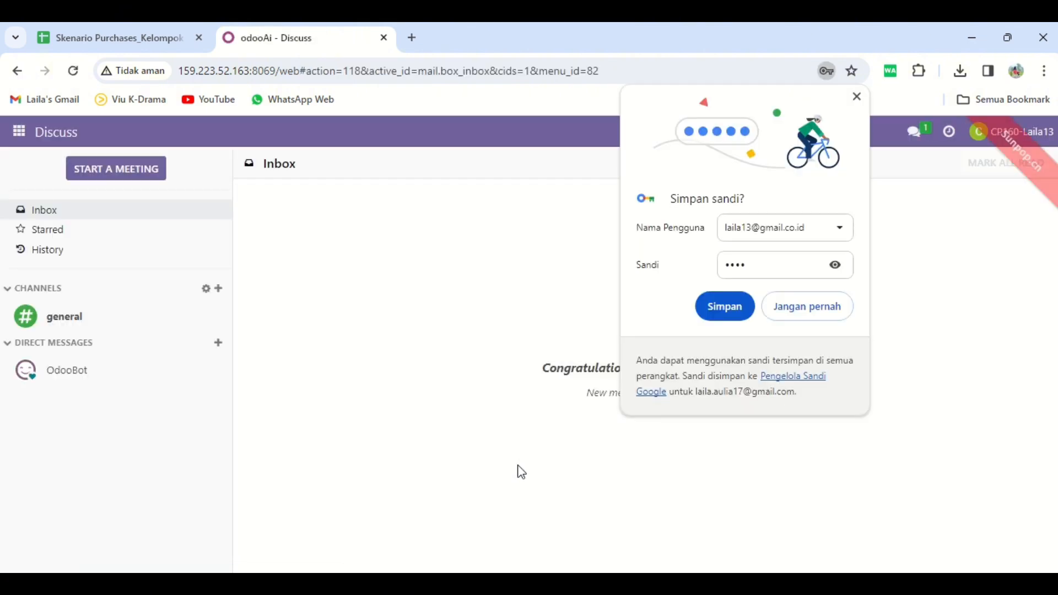
click(725, 306)
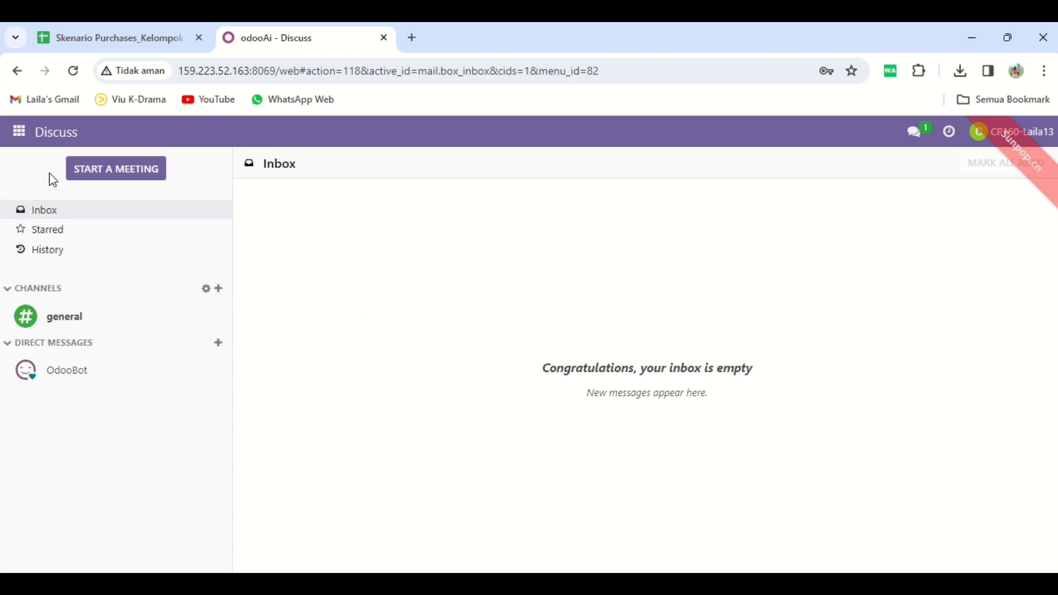
Step: Start a new request for quotation in the Purchase app, then return to the spreadsheet
click(10, 135)
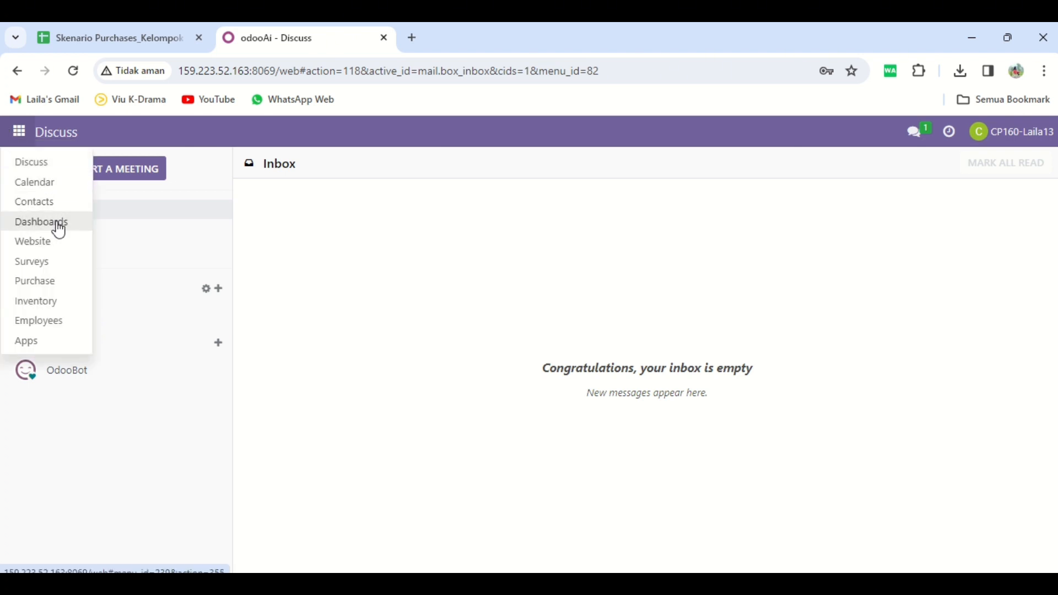
click(56, 292)
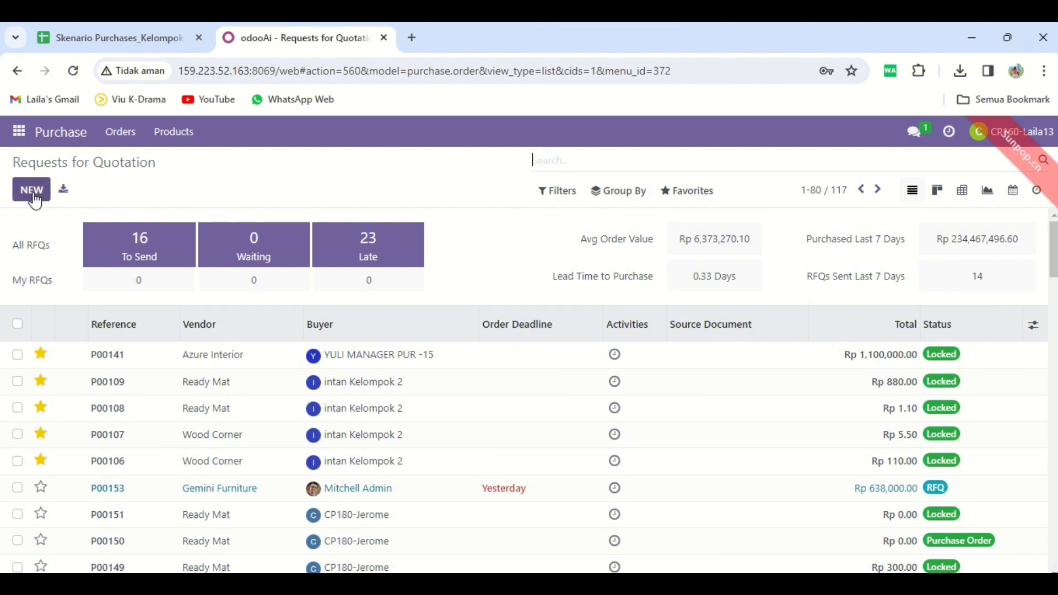
click(31, 190)
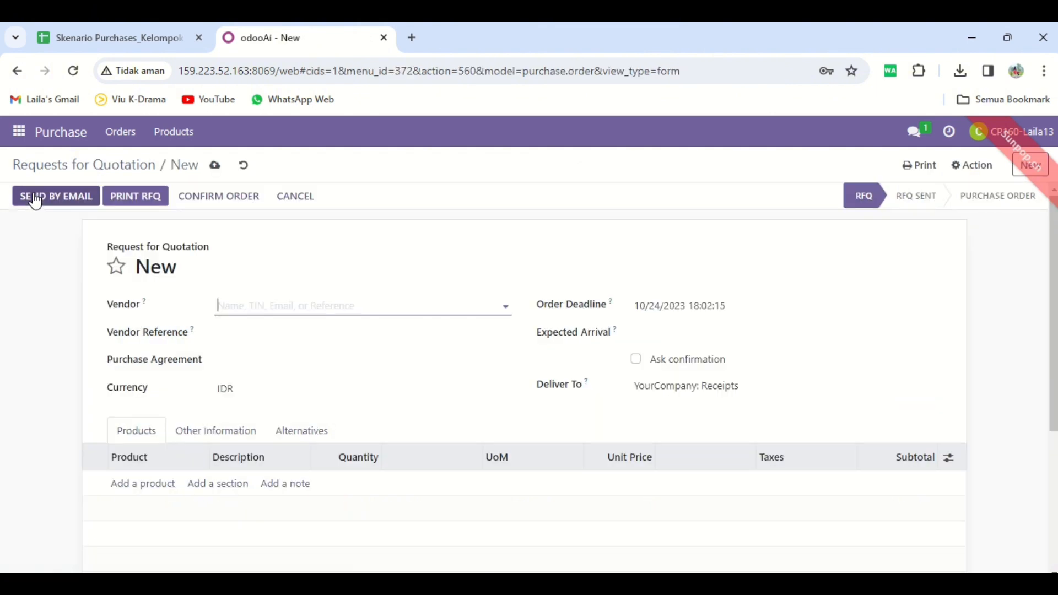
click(169, 46)
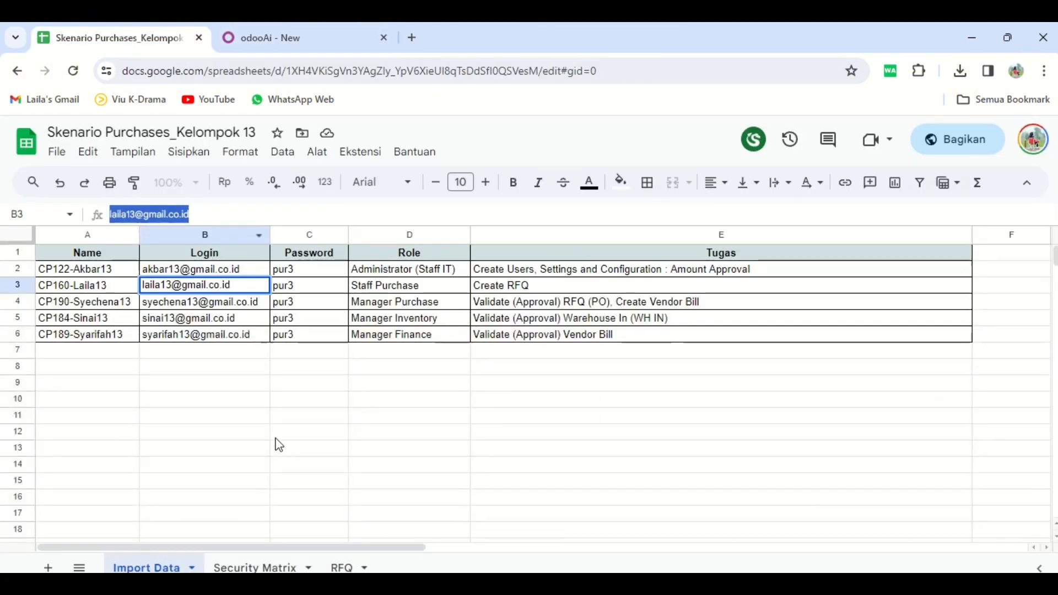
Step: Review the RFQ sheet's Desk Combination order details, then return to the Odoo quotation
click(343, 567)
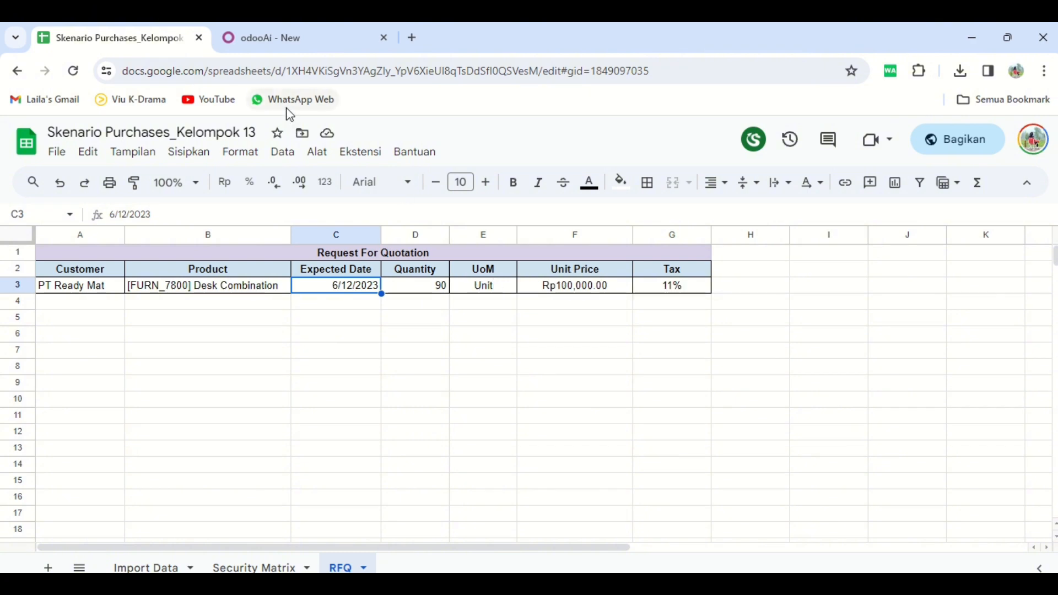
click(298, 38)
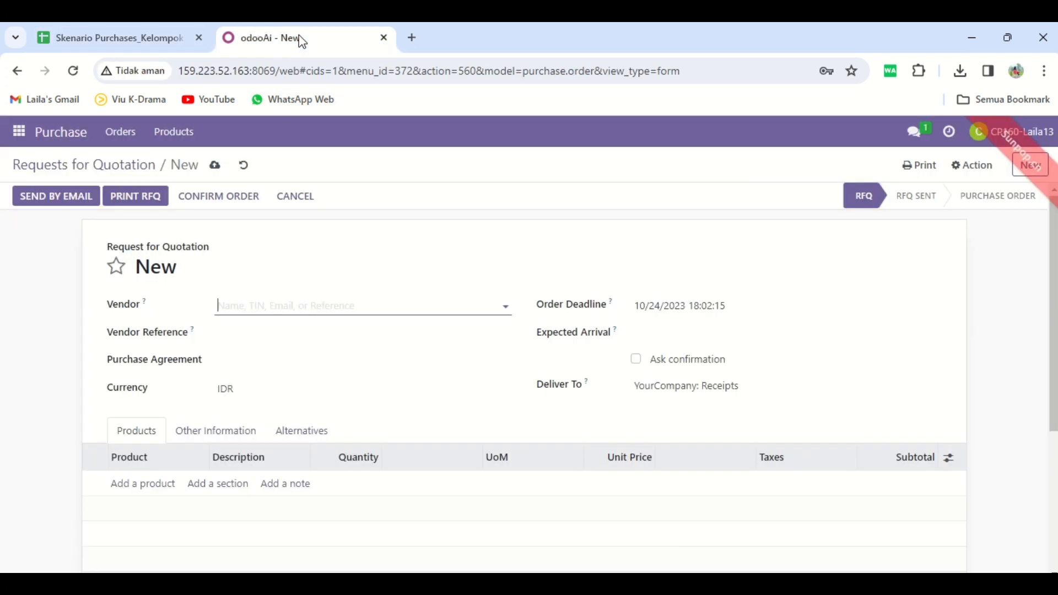
Step: Choose Ready Mat as vendor and set Expected Arrival to 6 December 2023
click(238, 305)
text(R)
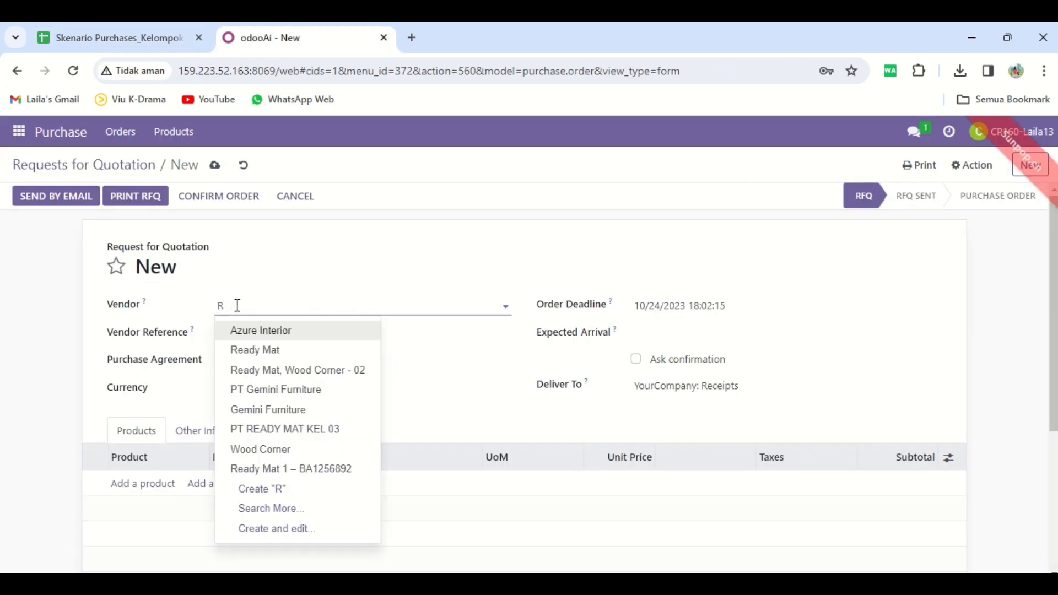
text(e)
click(283, 351)
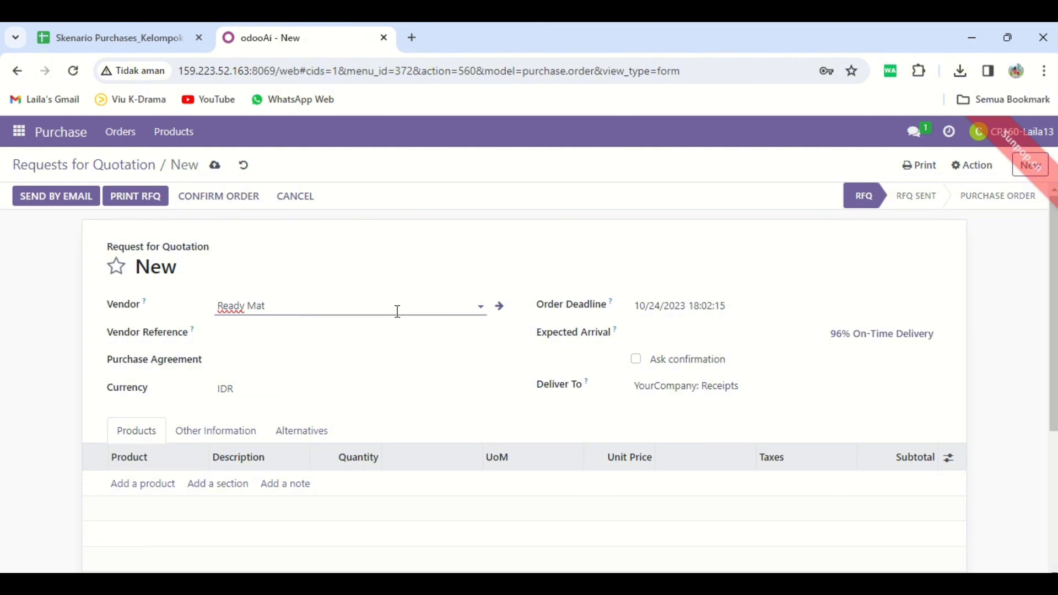
click(691, 337)
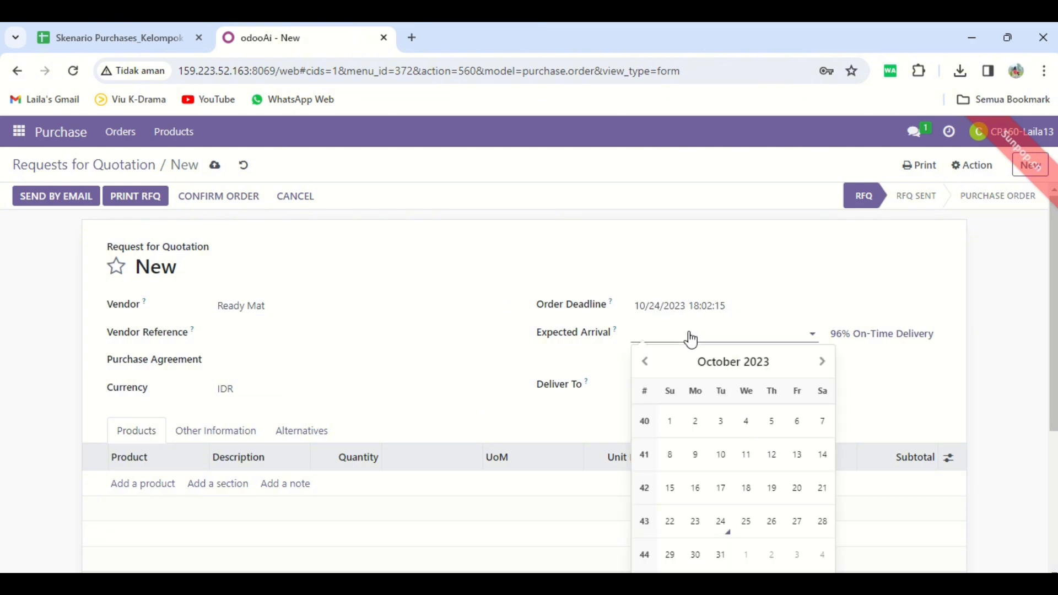
click(821, 364)
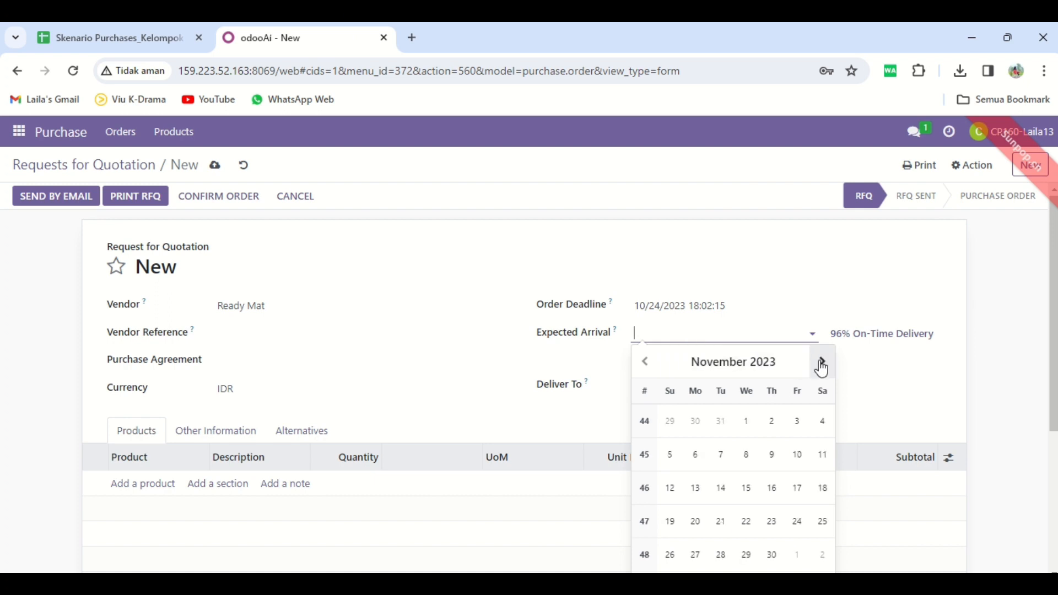
click(822, 364)
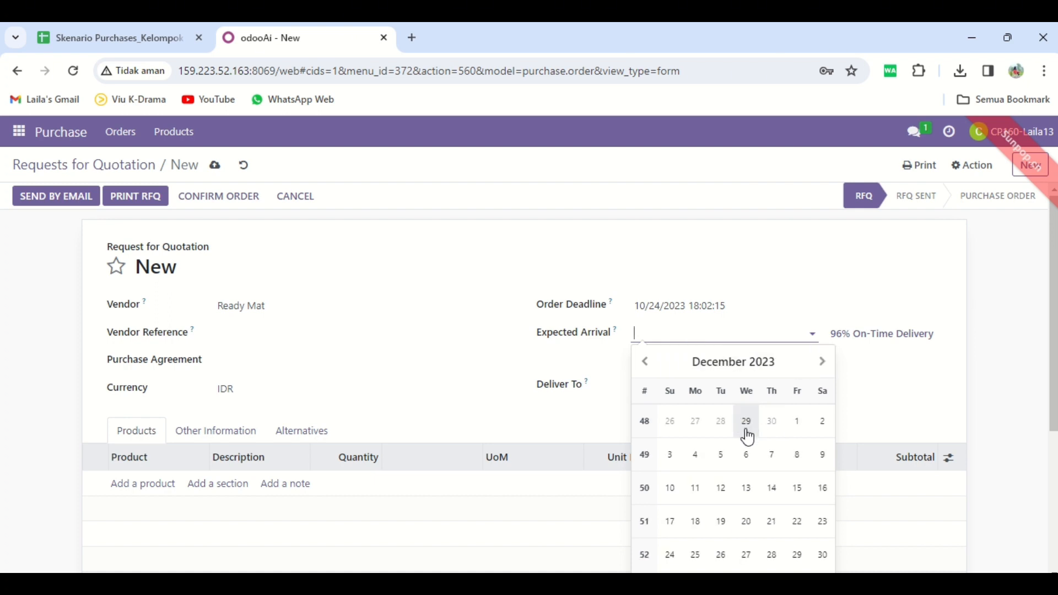
click(749, 462)
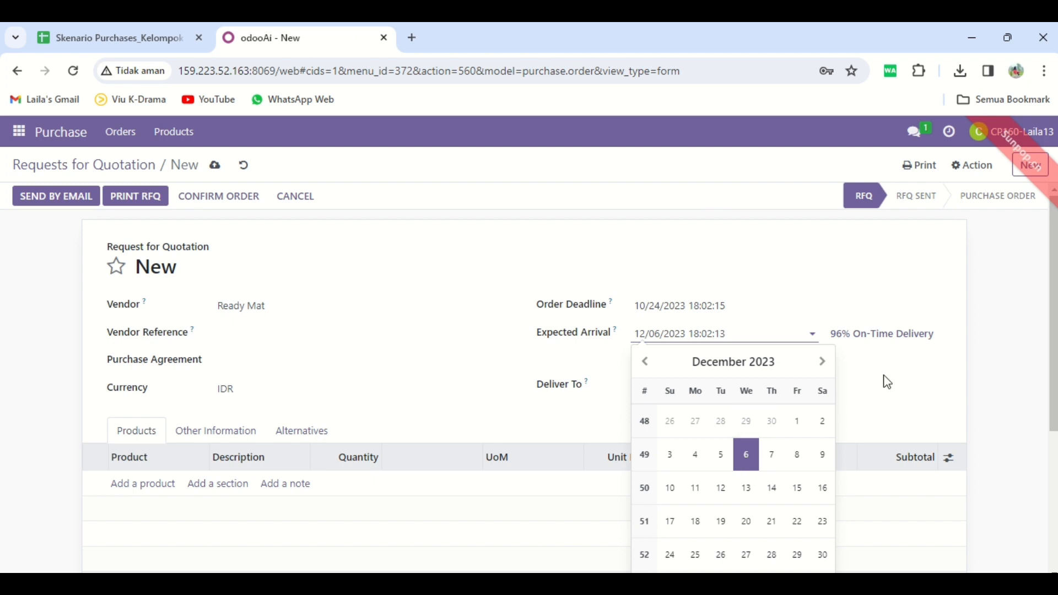
click(965, 360)
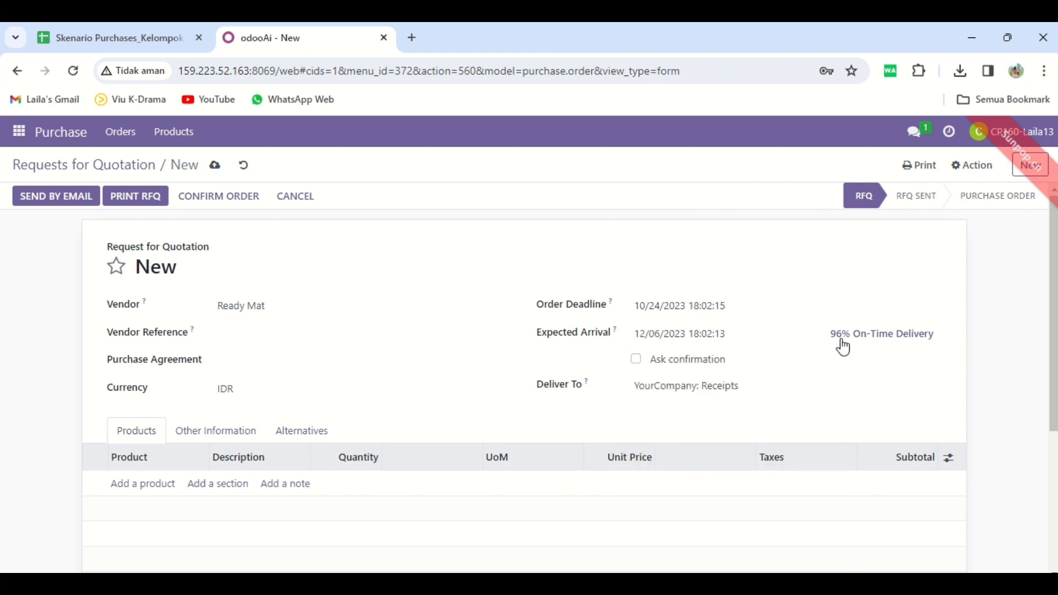
Step: Add a [FURN_7800] Desk Combination line: quantity 90, unit price 100,000, 11% tax
click(149, 484)
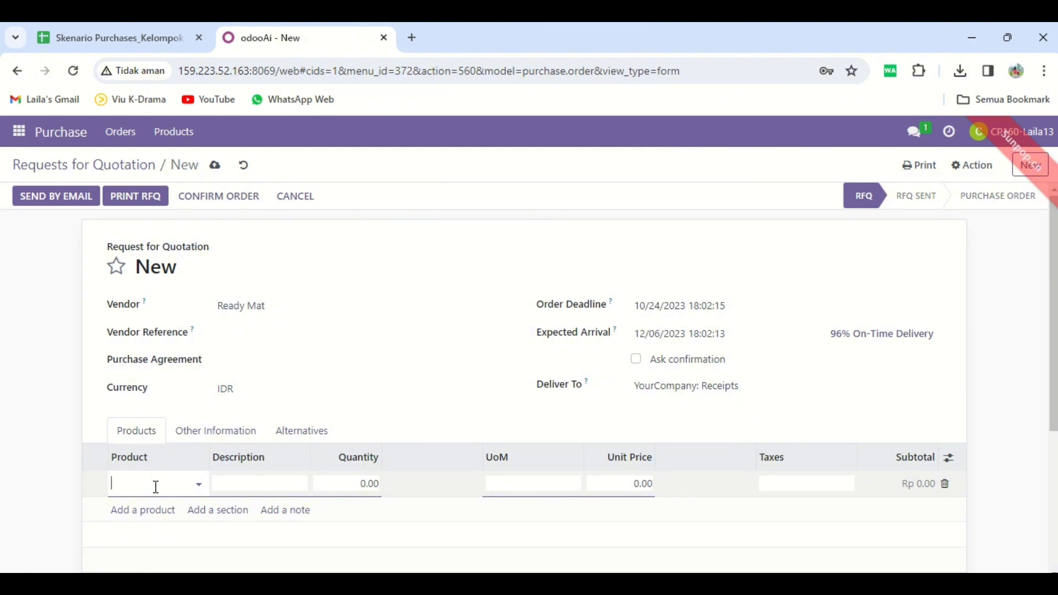
text(desk)
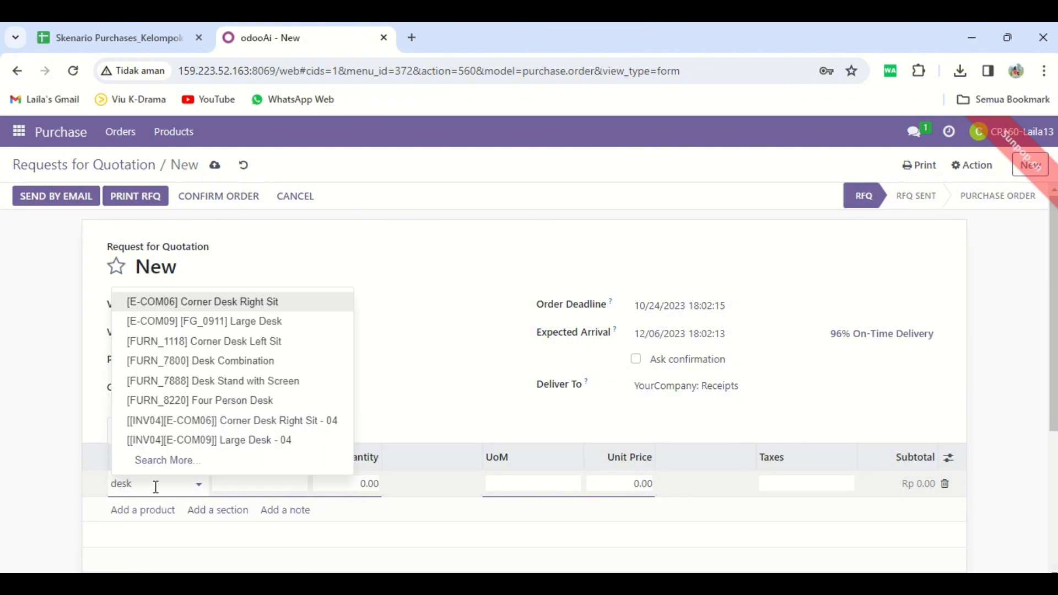
click(225, 360)
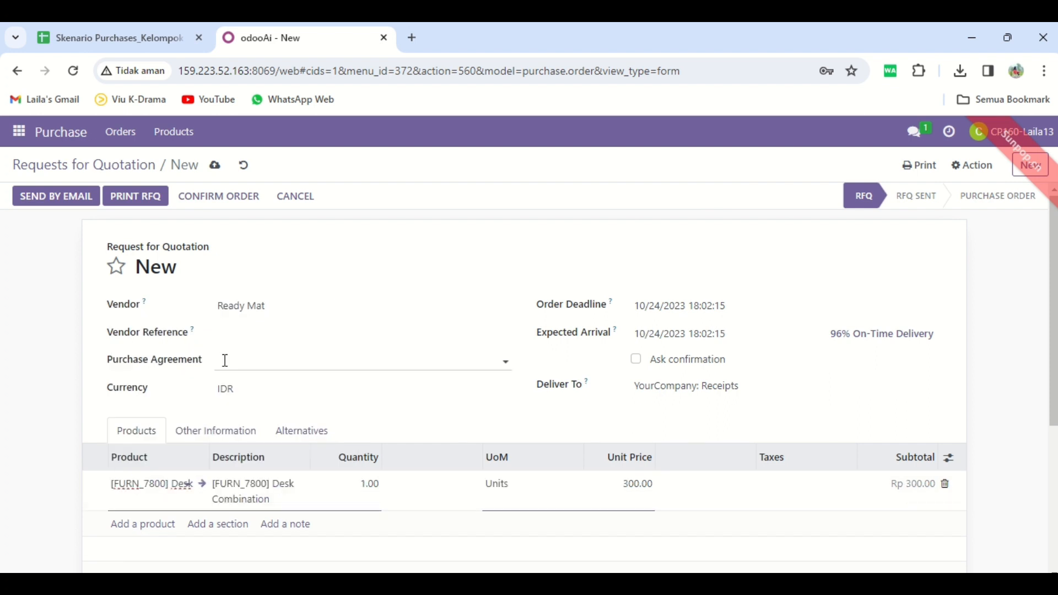
click(370, 483)
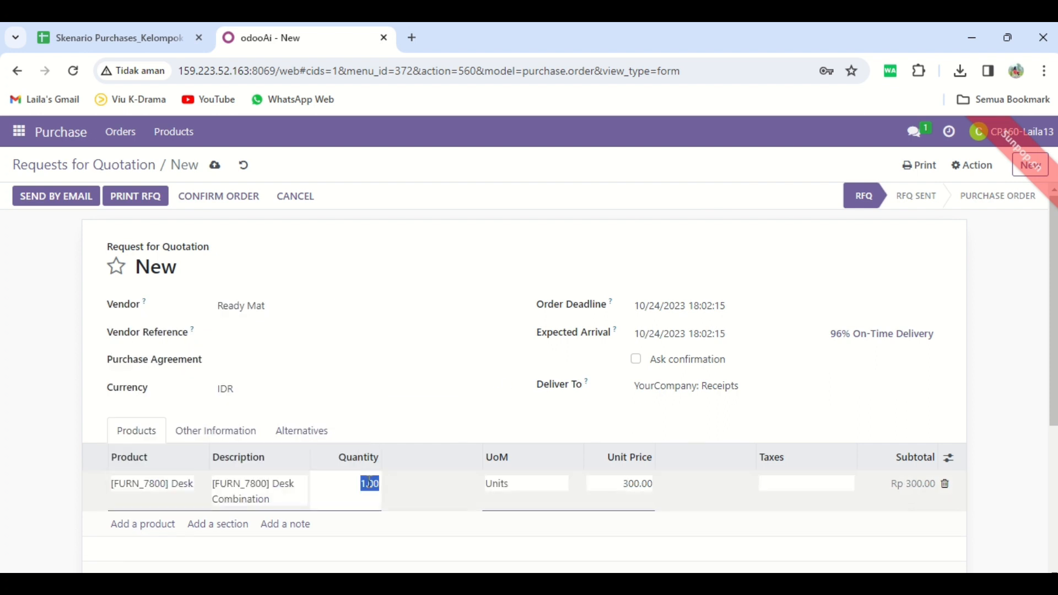
text(90)
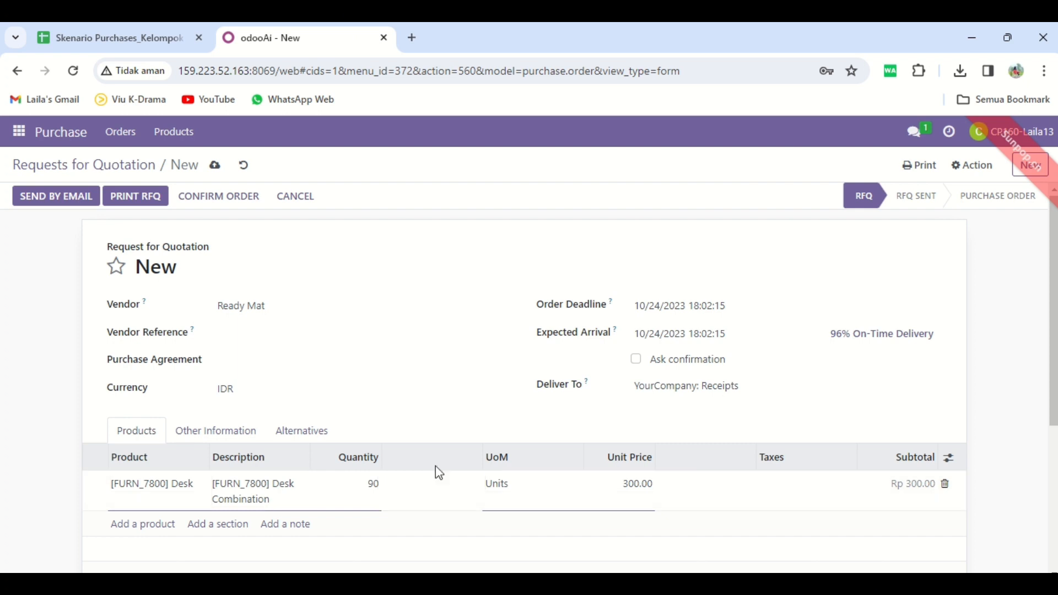
click(614, 484)
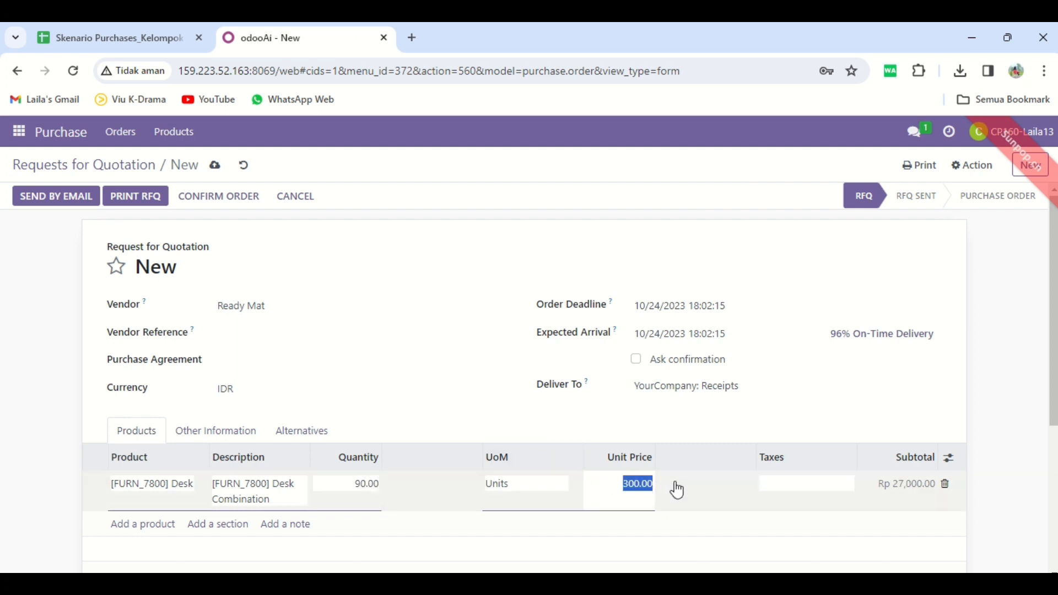
text(100,000)
click(791, 483)
click(793, 506)
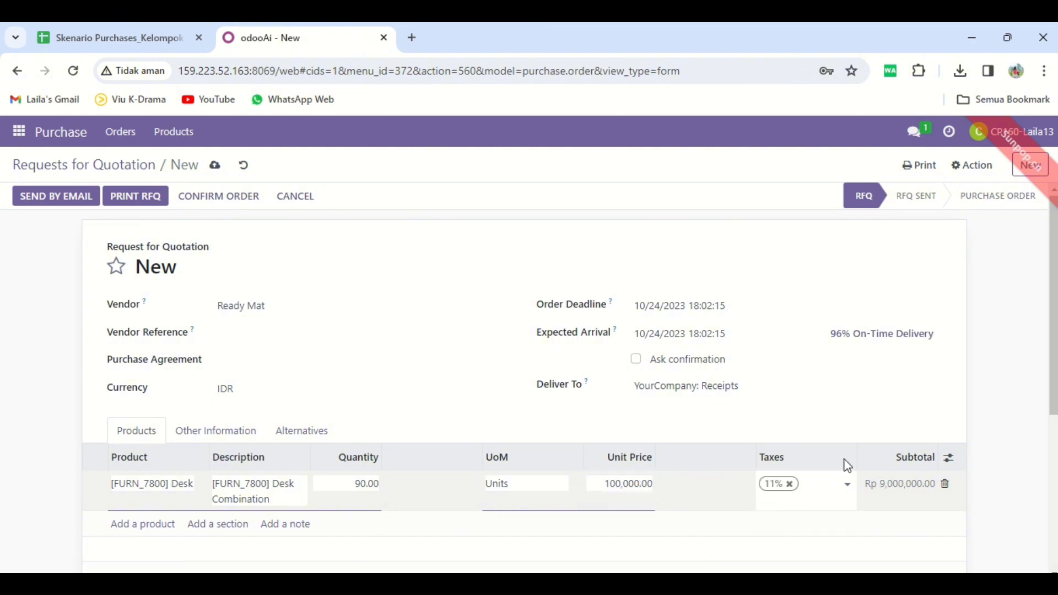
click(1011, 406)
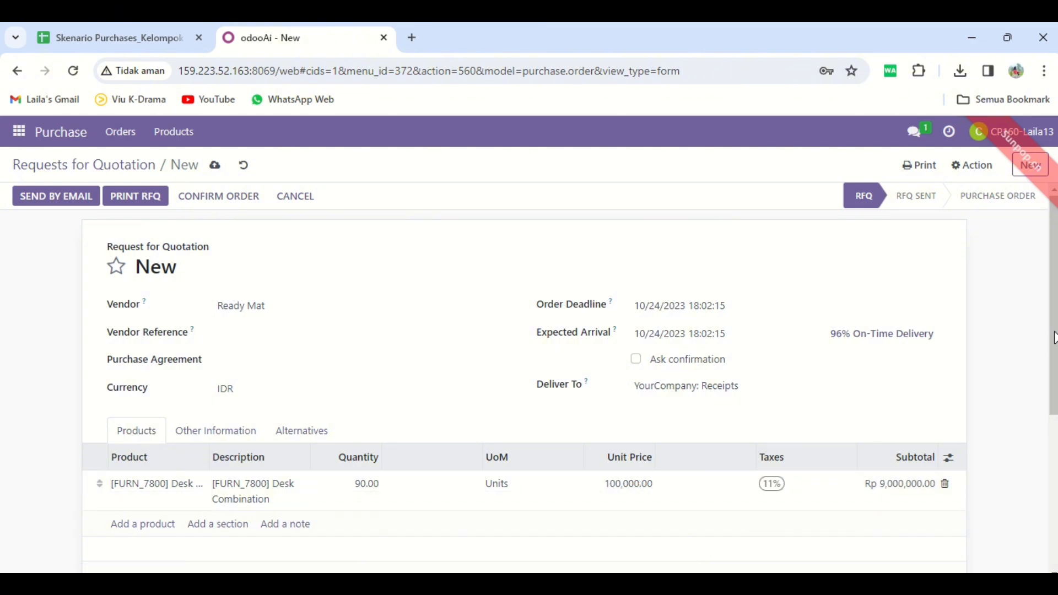
drag(1053, 337, 1053, 417)
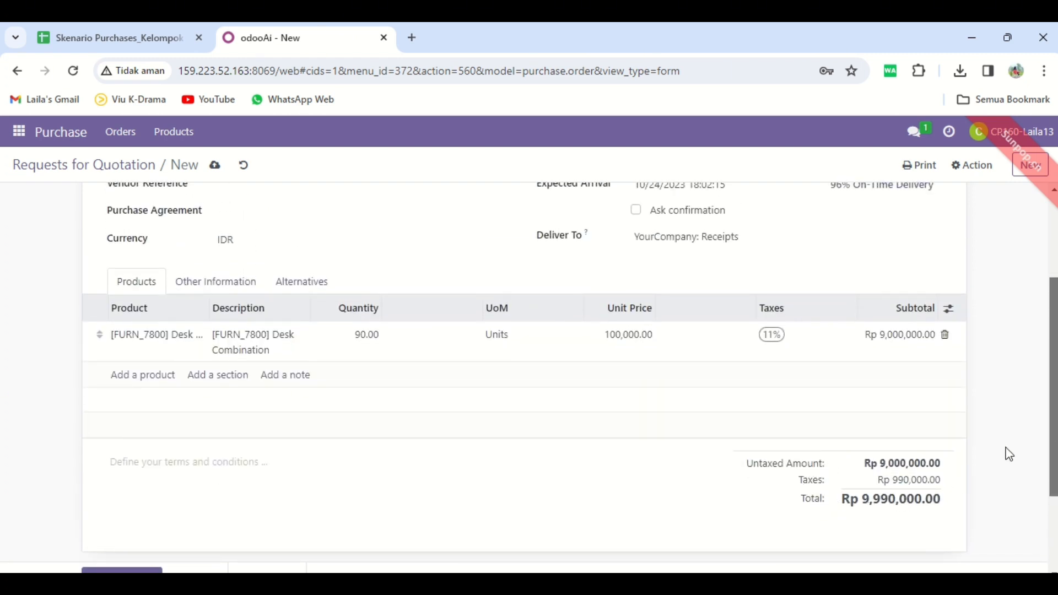
Step: Confirm the Ready Mat order and select its new number, P00164
drag(1049, 394, 1049, 279)
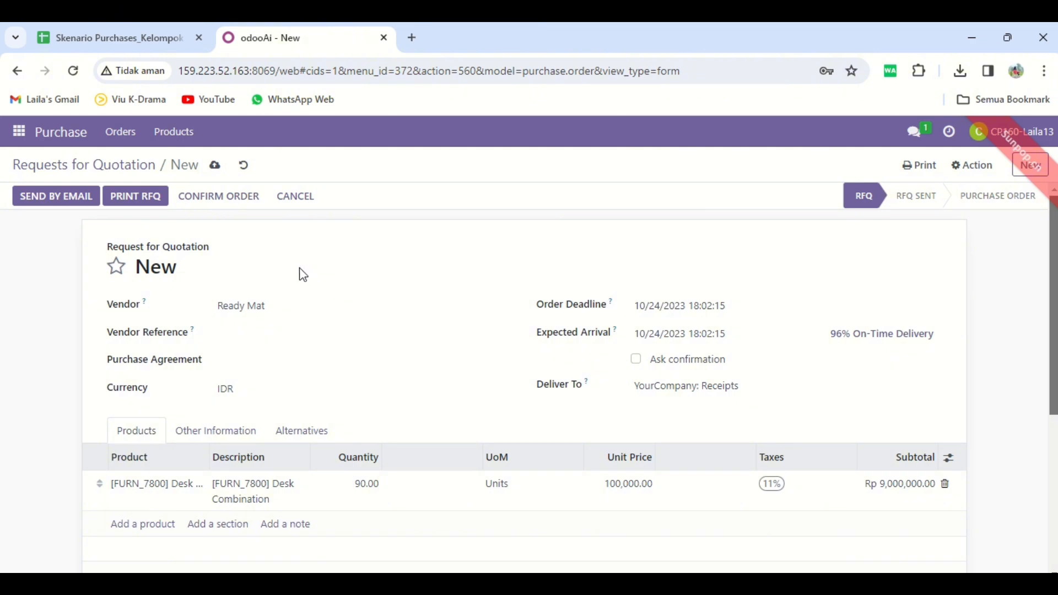
click(218, 206)
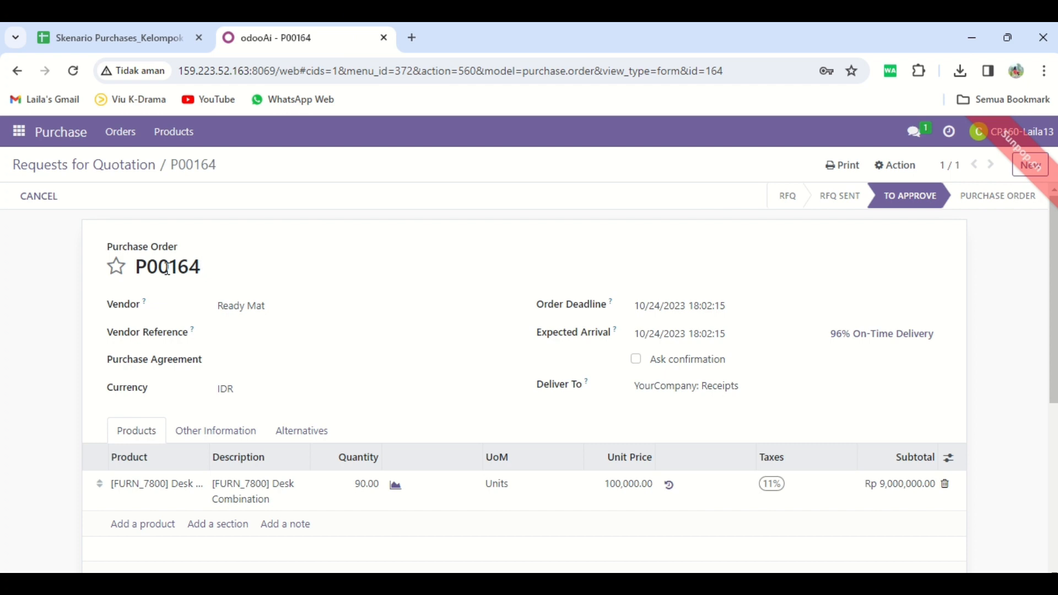
drag(134, 267, 247, 276)
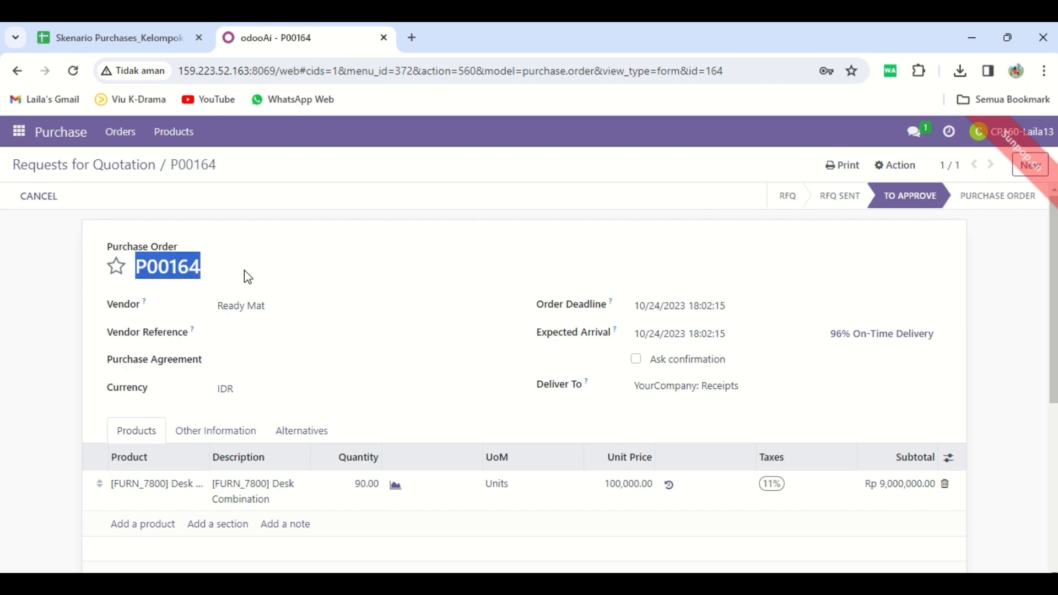
Step: Open Discuss and start a direct chat with the purchase manager
click(357, 267)
click(19, 131)
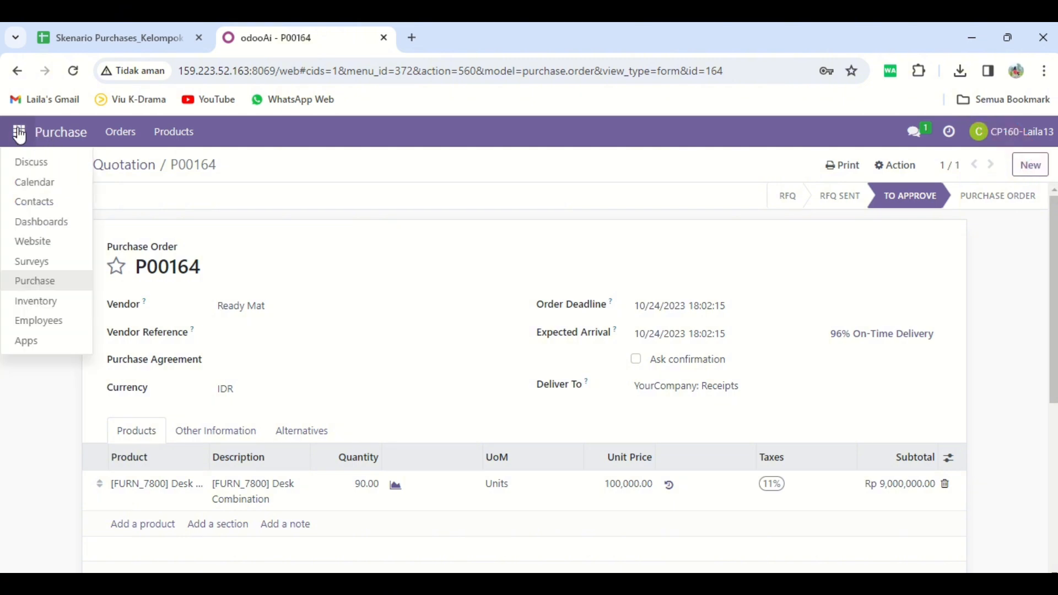
click(45, 169)
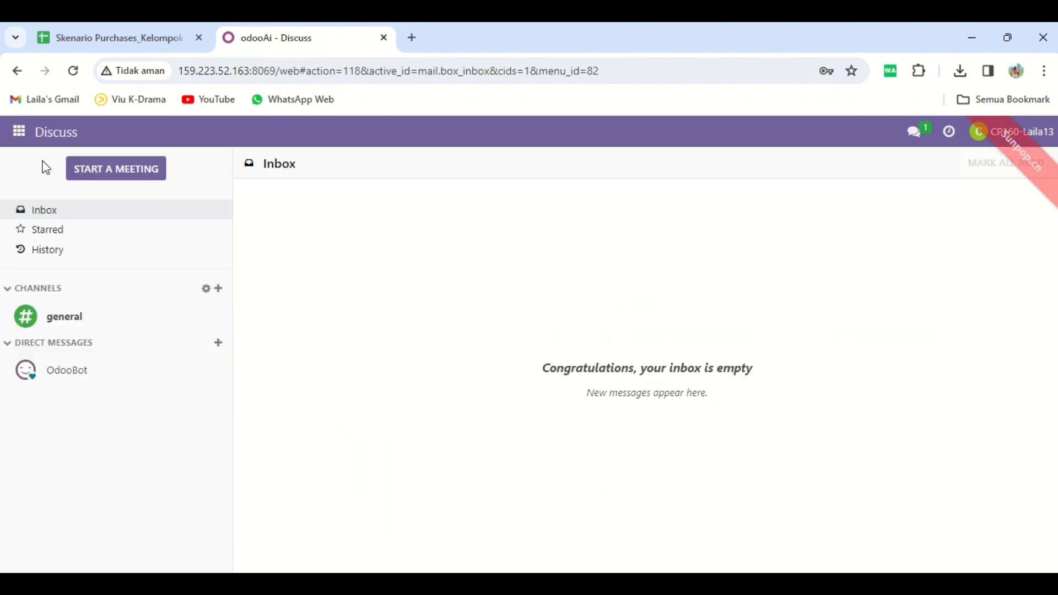
click(219, 344)
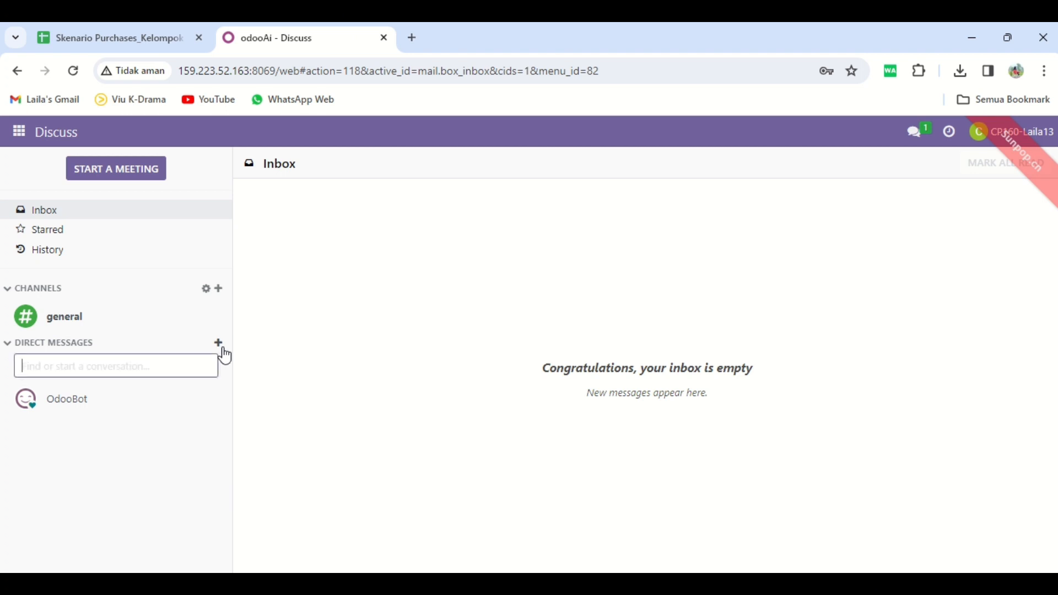
text(sye)
click(109, 425)
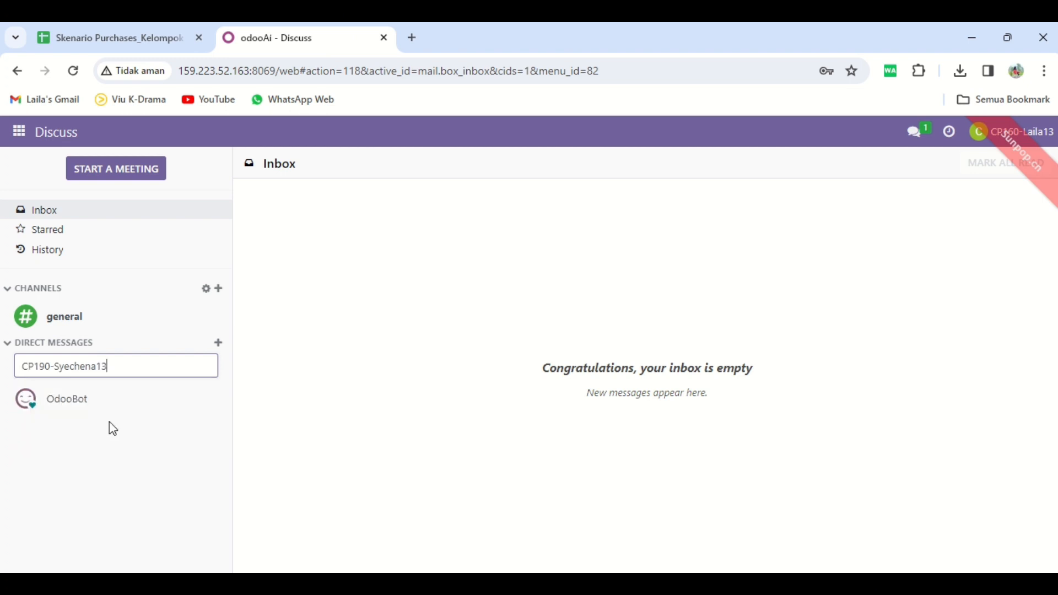
Step: Send 'Selamat Malam, tolong segera Approval RFQ dengan nomor P00164' in the chat
click(340, 555)
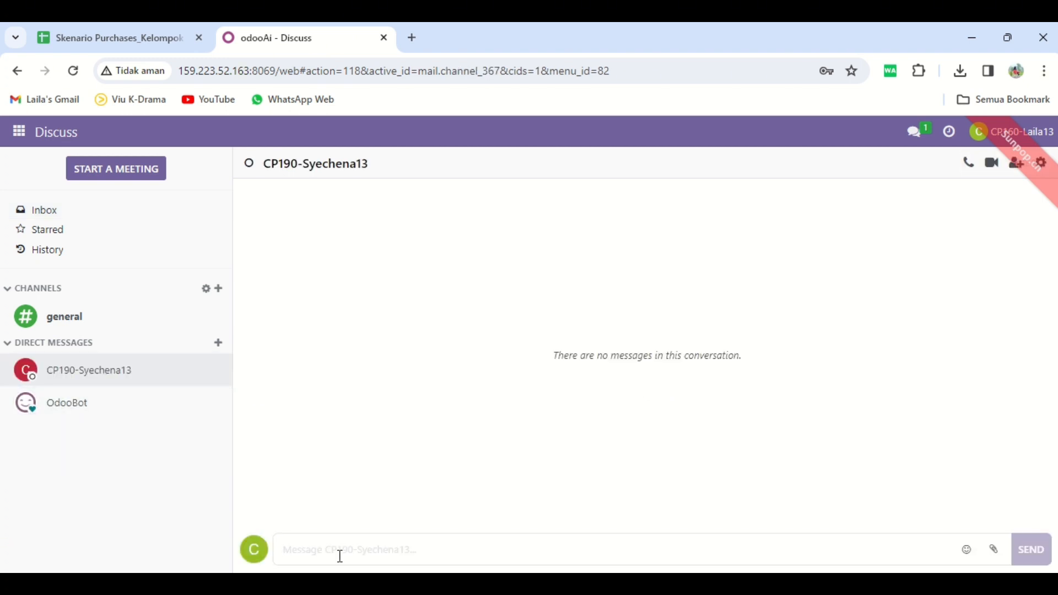
text(Selama)
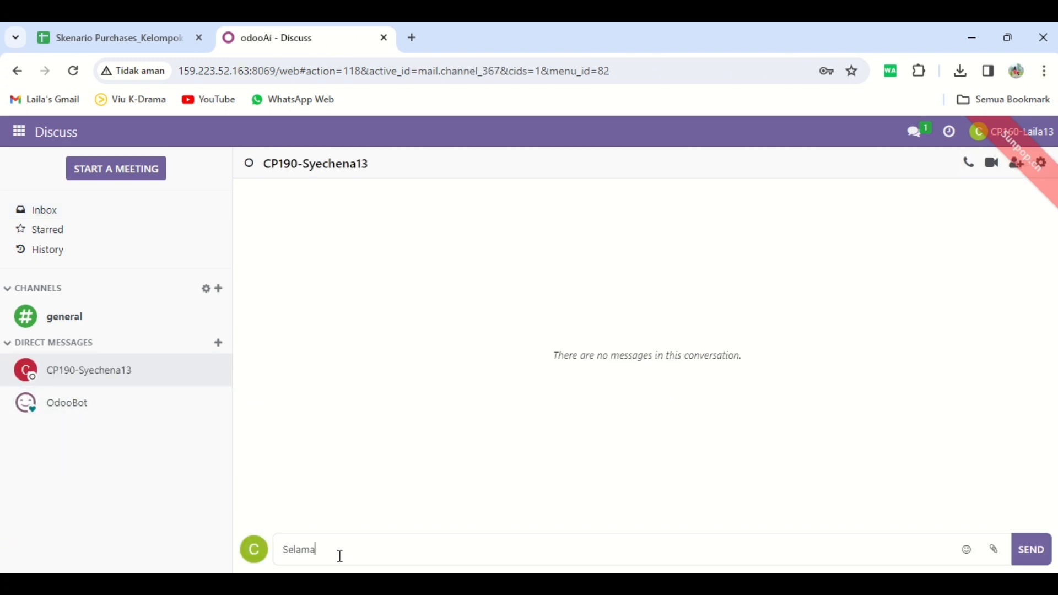
text(t Malam, tolong segera Approval )
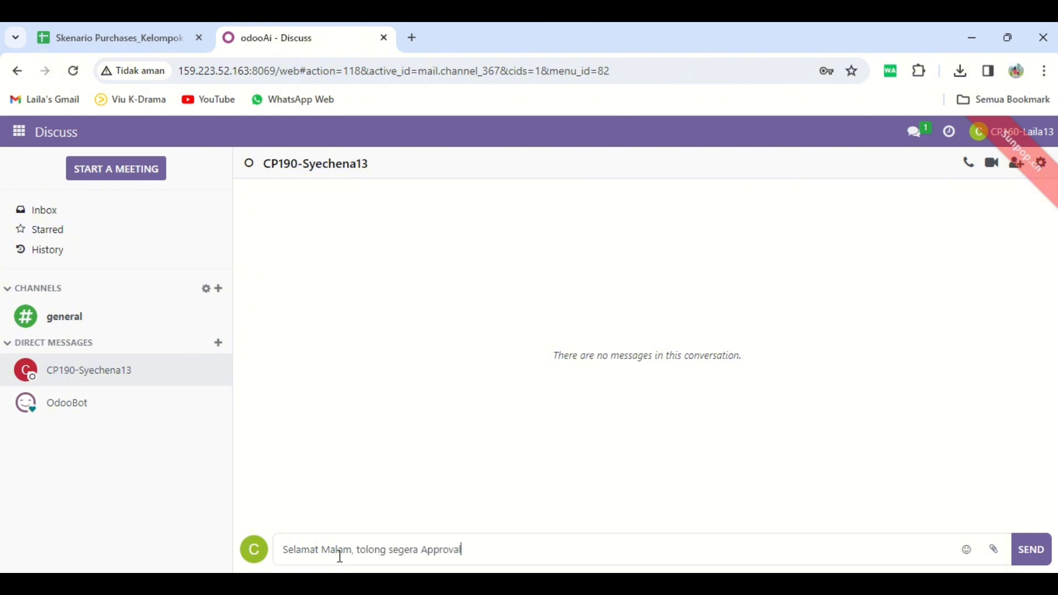
text(RFQ dengan nomo)
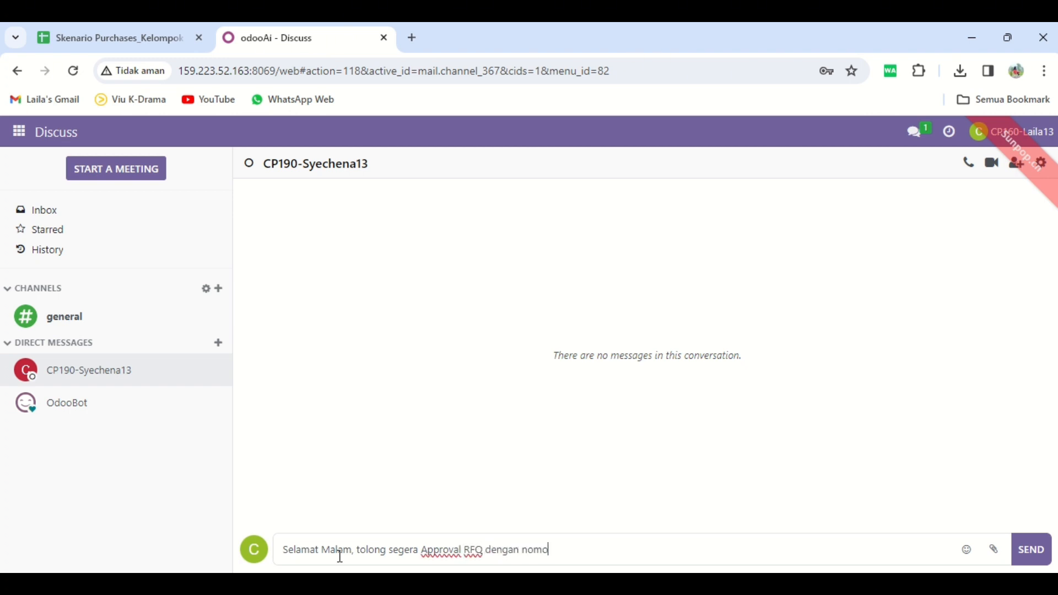
text(r P00164)
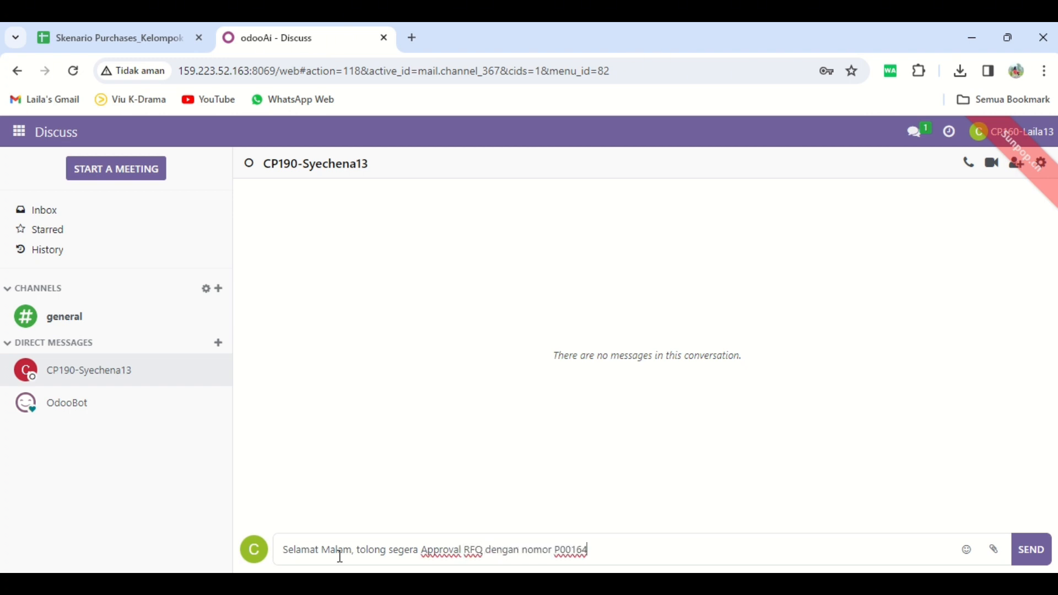
click(1041, 558)
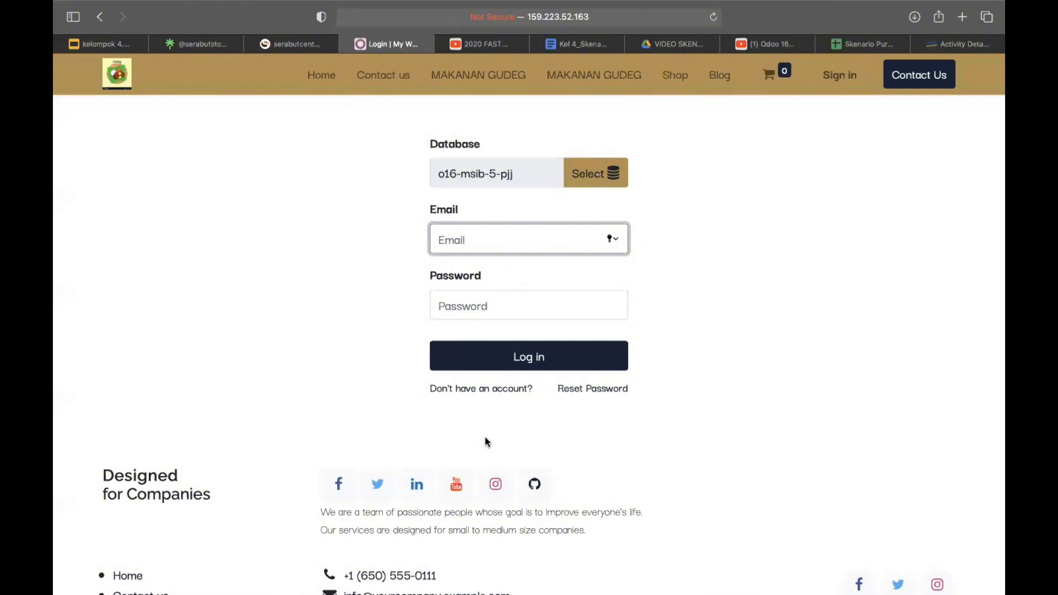
Step: Log in with the purchase manager's account e-mail and password
key(super+v)
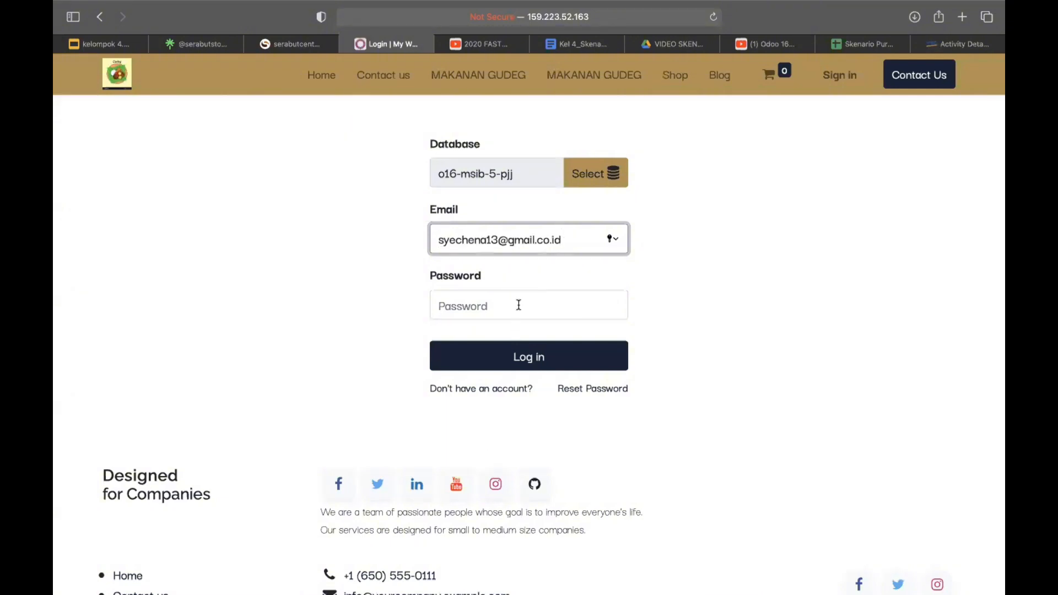
click(521, 312)
text(•••••)
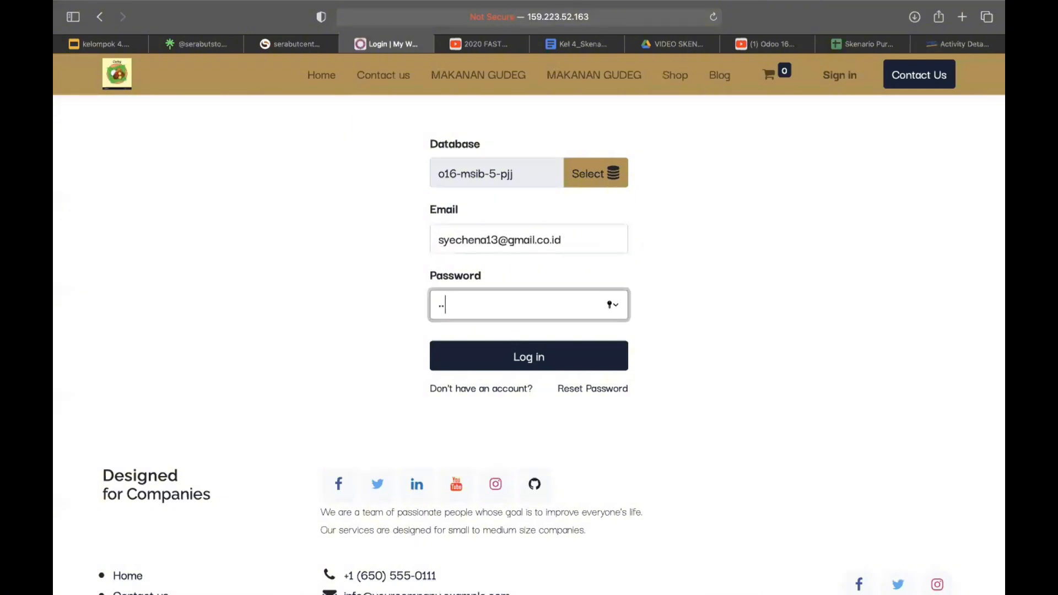
click(544, 359)
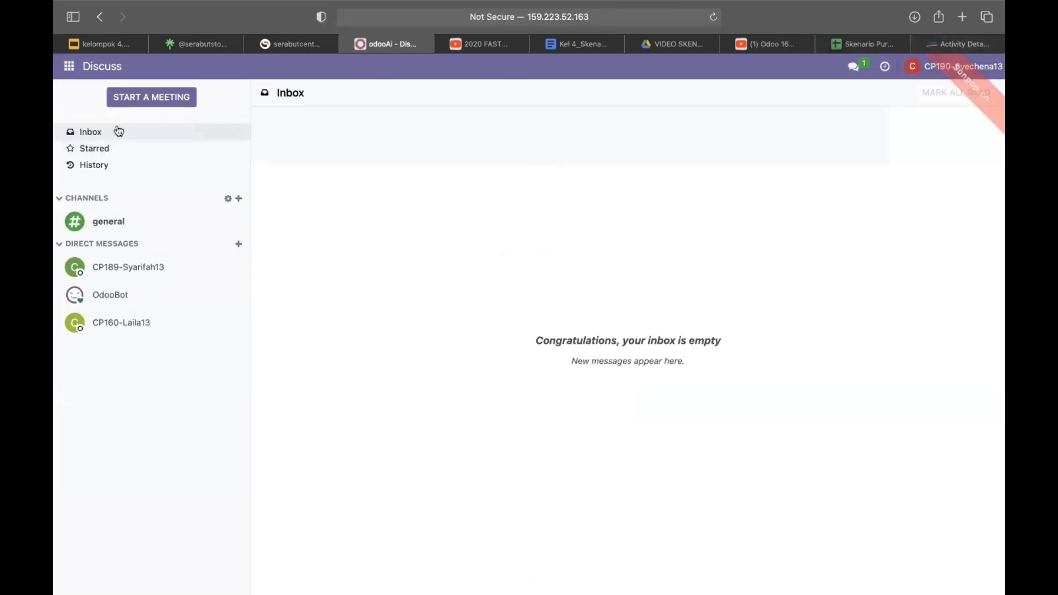
Step: Open the Purchase app and browse the requests for quotation list
click(69, 67)
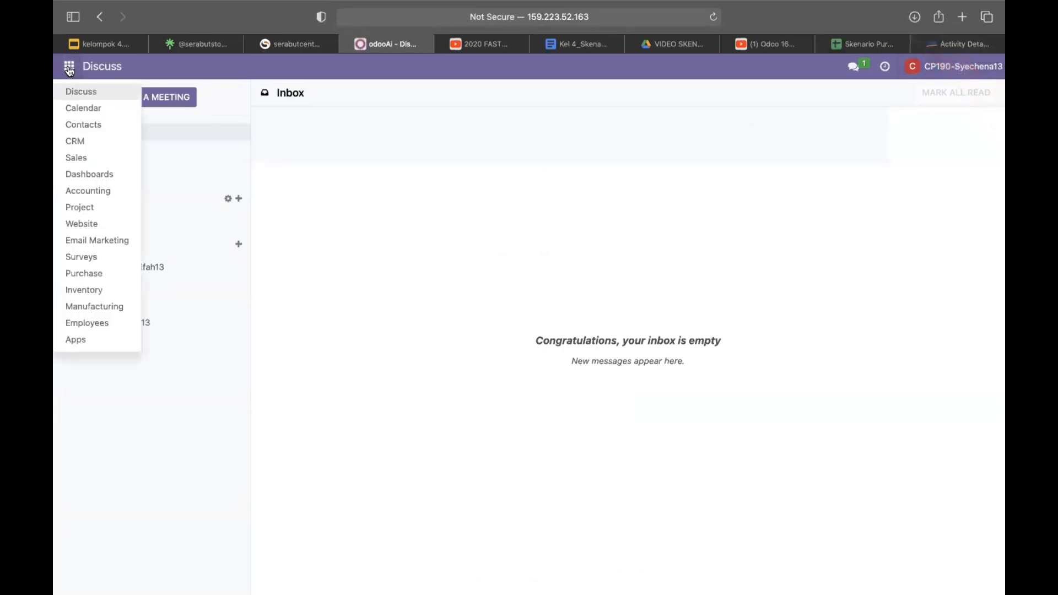
click(86, 274)
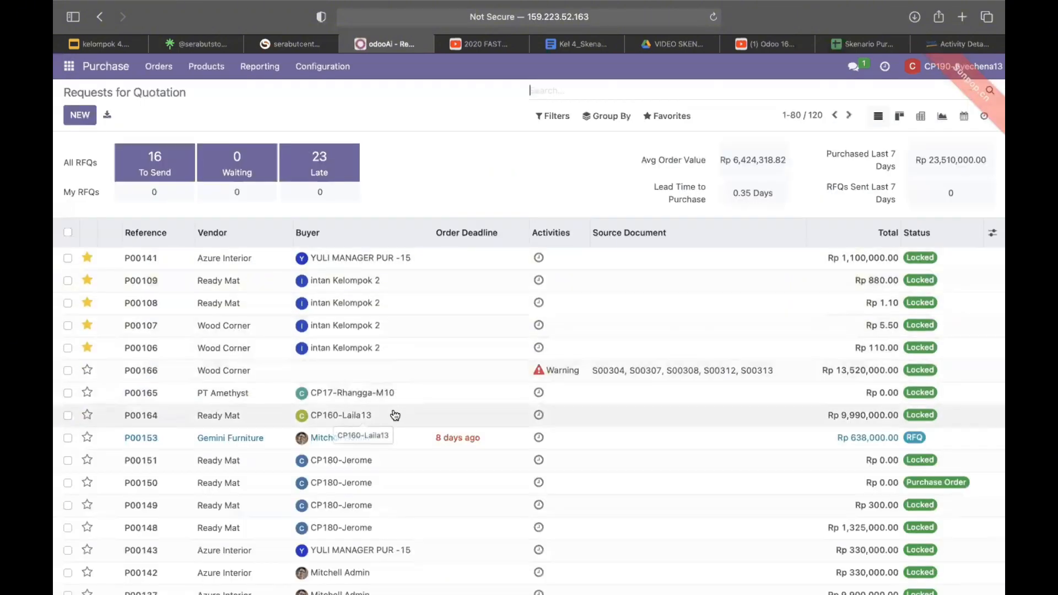
scroll(395, 415, down, 3)
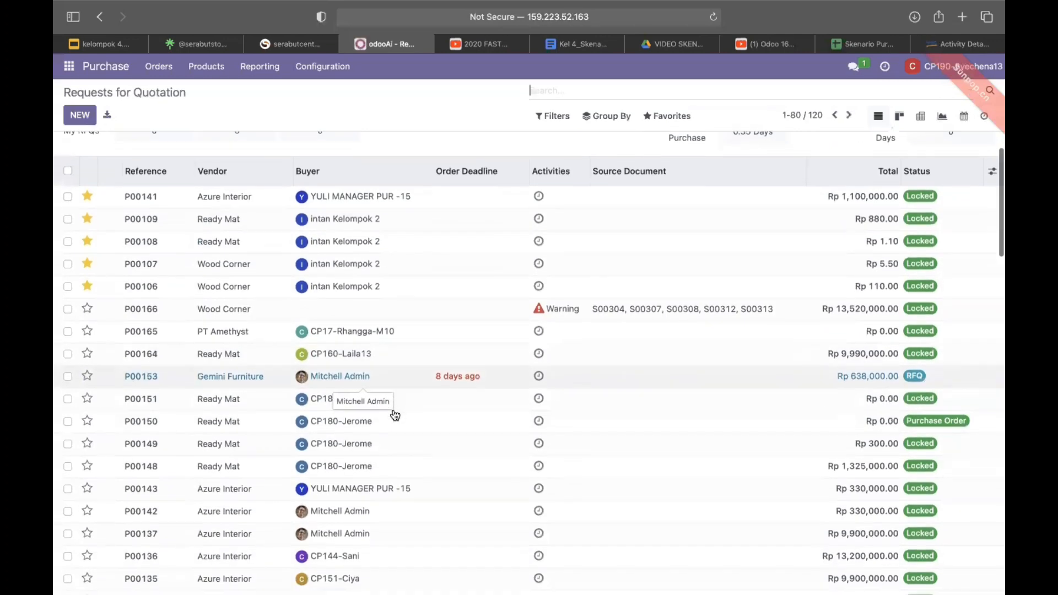
scroll(395, 414, down, 5)
scroll(177, 411, down, 5)
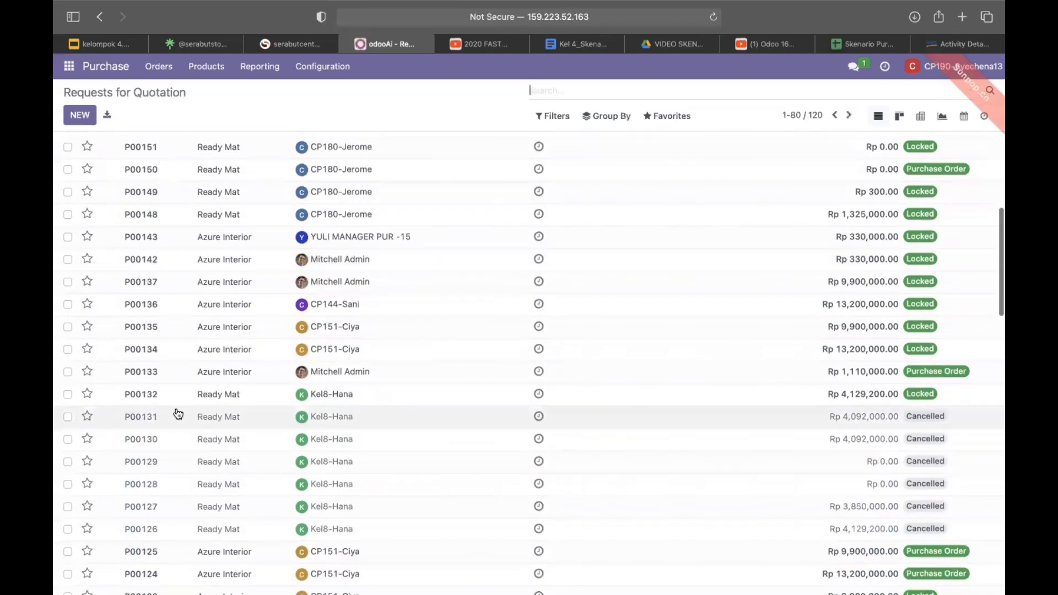
scroll(176, 412, down, 8)
scroll(175, 411, up, 20)
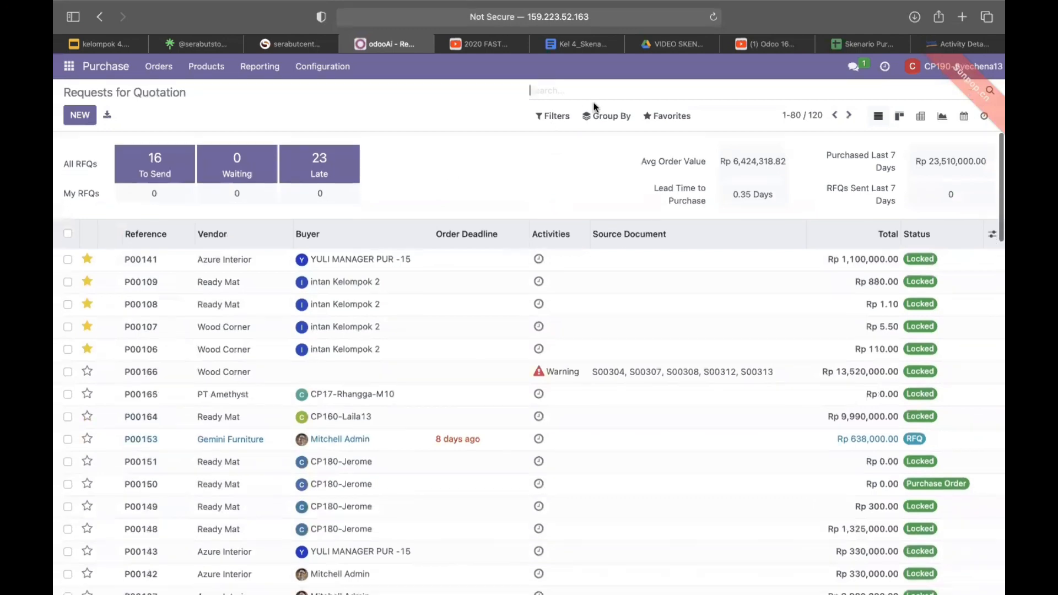
Step: Search the RFQs for 164 and open order P00164 from Ready Mat
text(164)
key(Return)
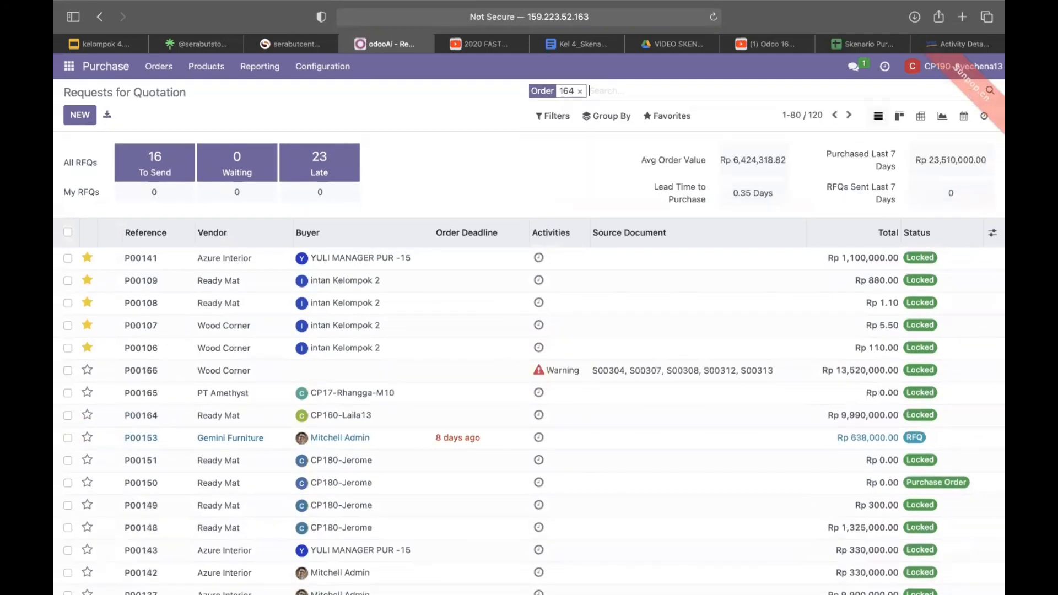
click(199, 258)
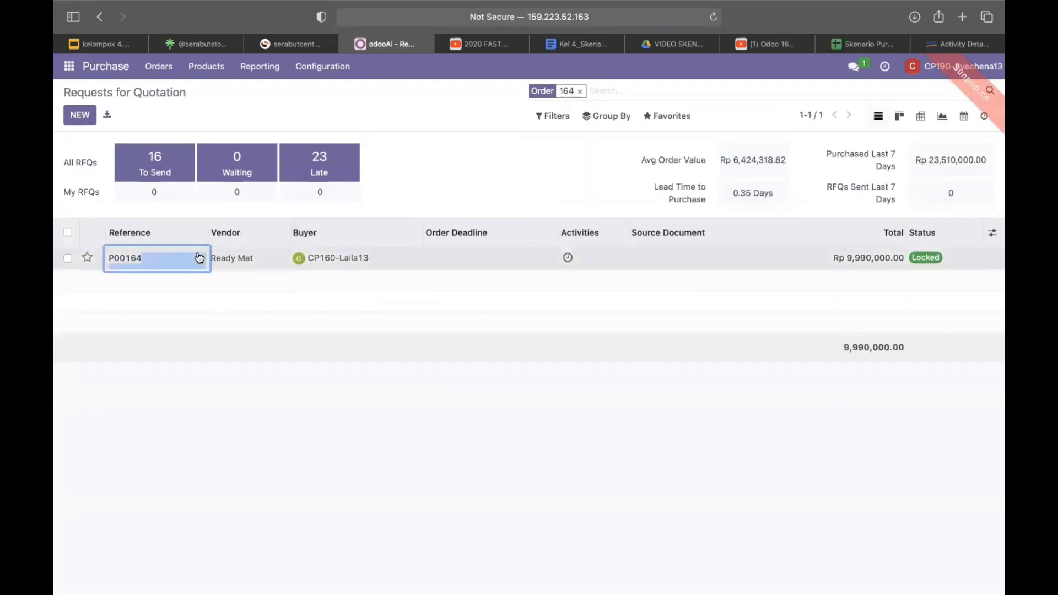
click(521, 260)
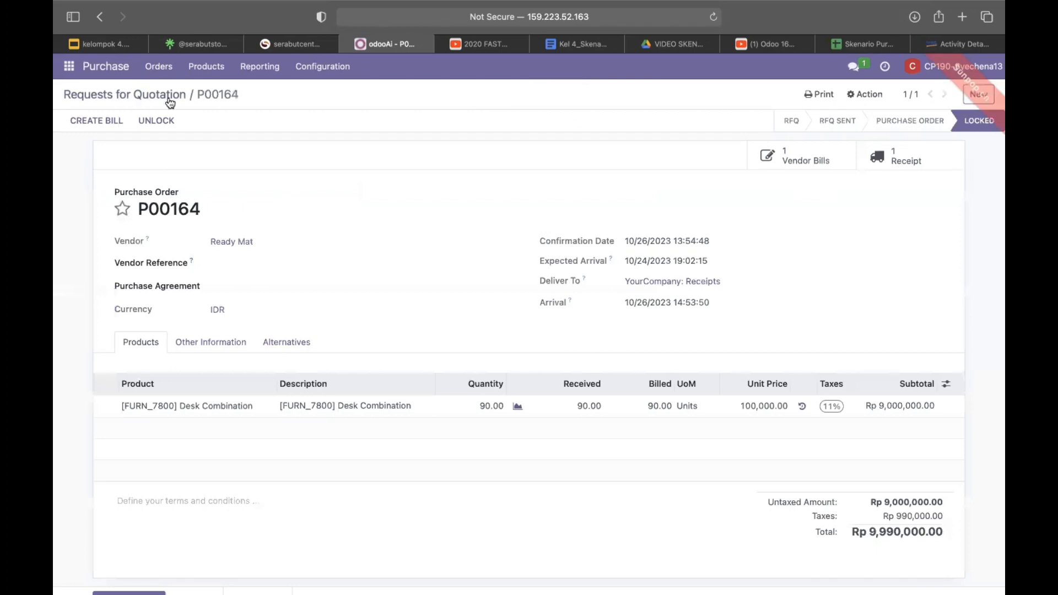
Step: Unlock and relock P00164, try creating a bill, and dismiss the no-invoiceable-line error
click(157, 120)
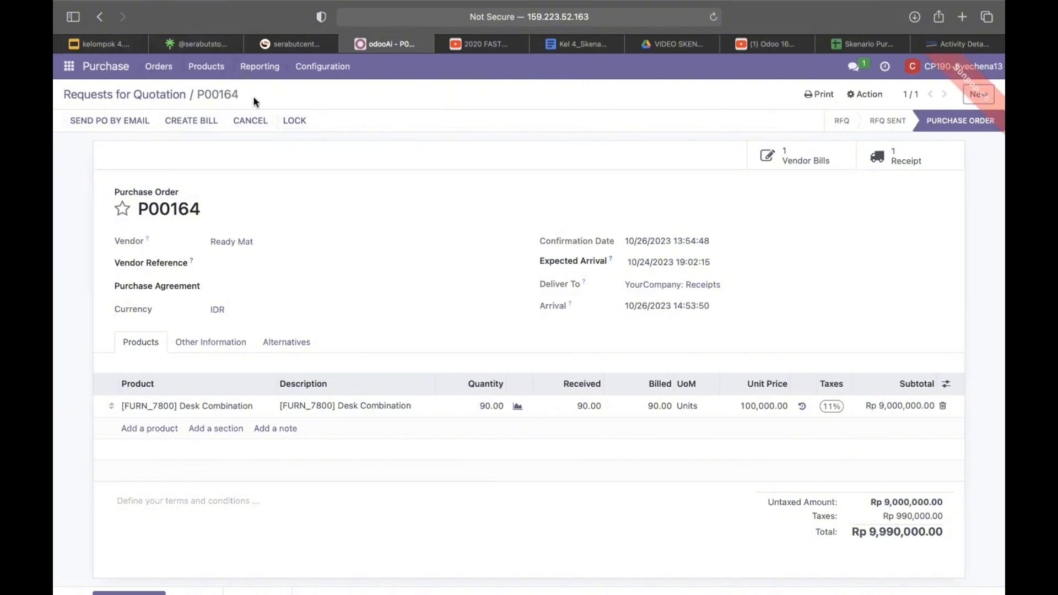
click(294, 125)
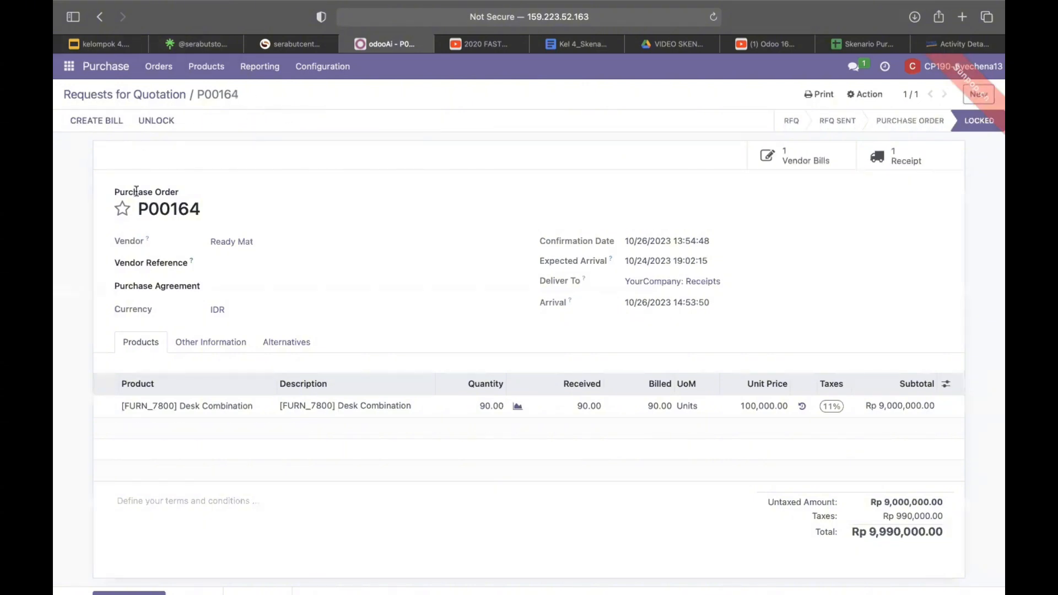
click(108, 121)
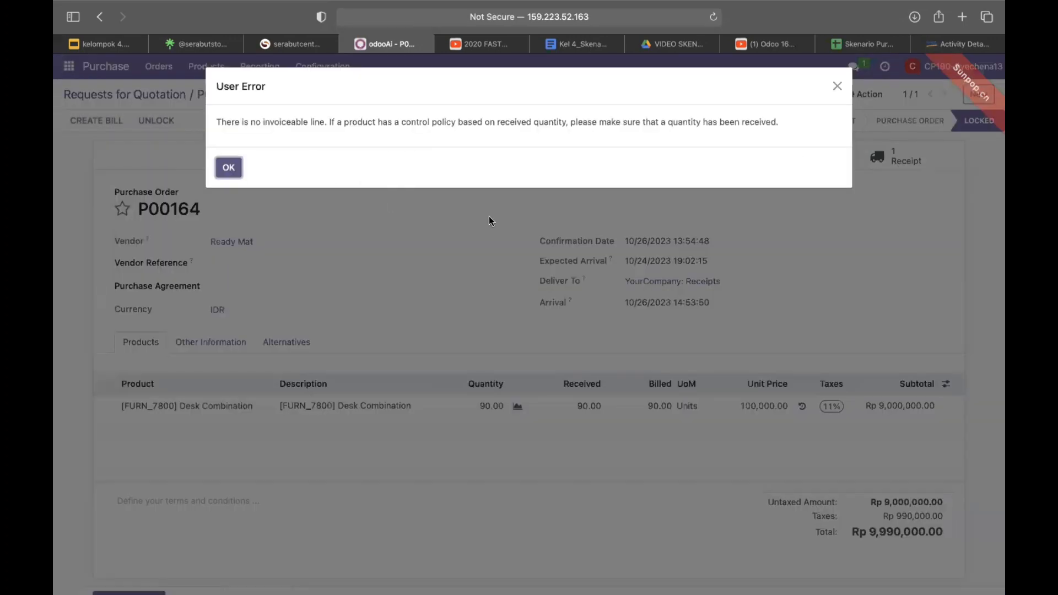
click(228, 168)
click(69, 67)
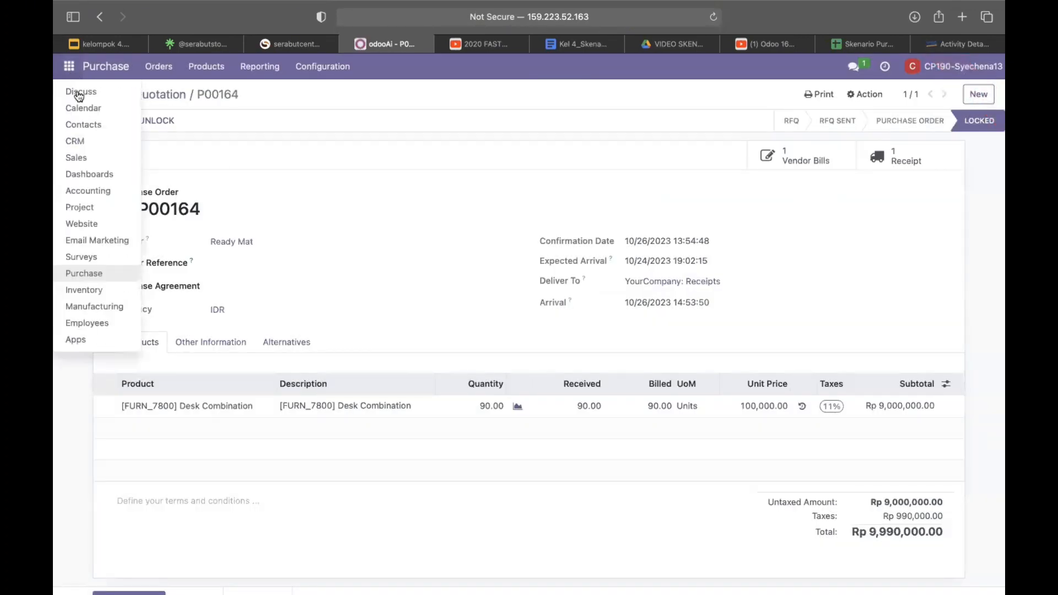
Step: Open the CP189 finance manager chat in Discuss, then switch to the Skenario Purchases spreadsheet
click(82, 92)
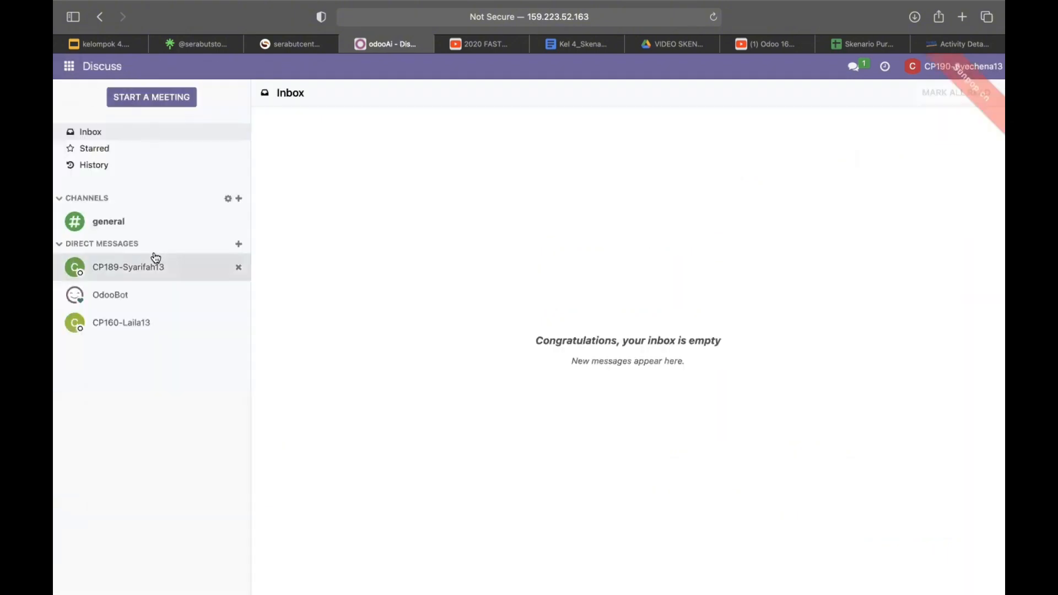
click(147, 271)
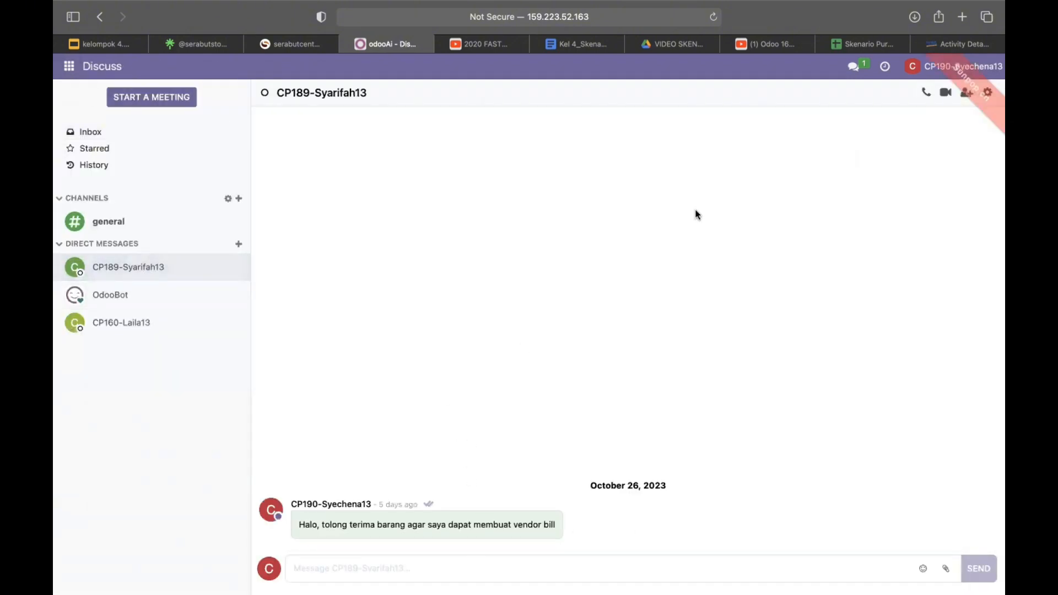
click(861, 45)
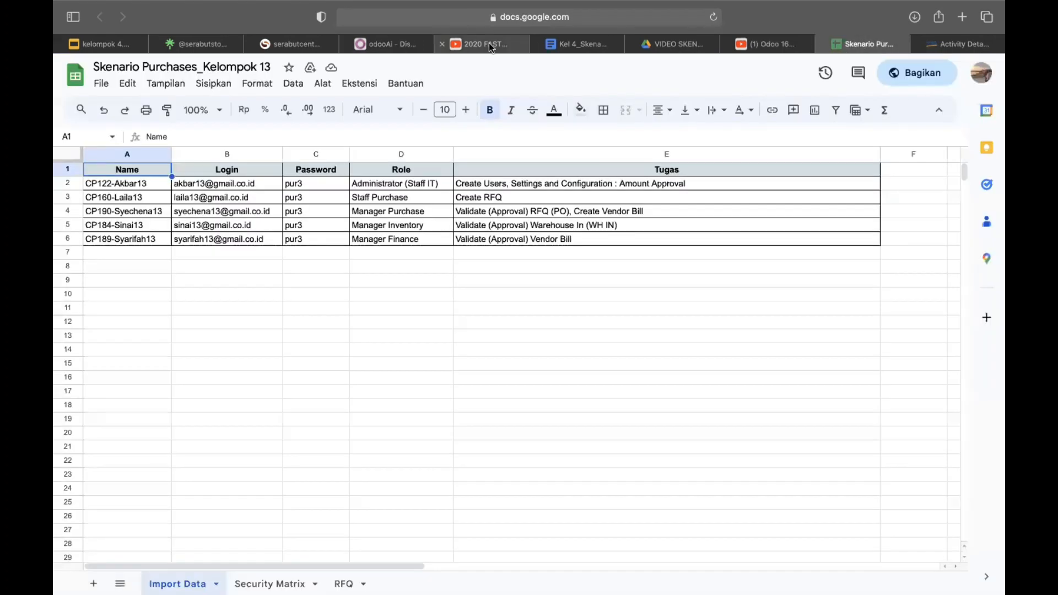
Step: After reviewing the users and roles table, return to the Odoo Discuss tab
click(389, 43)
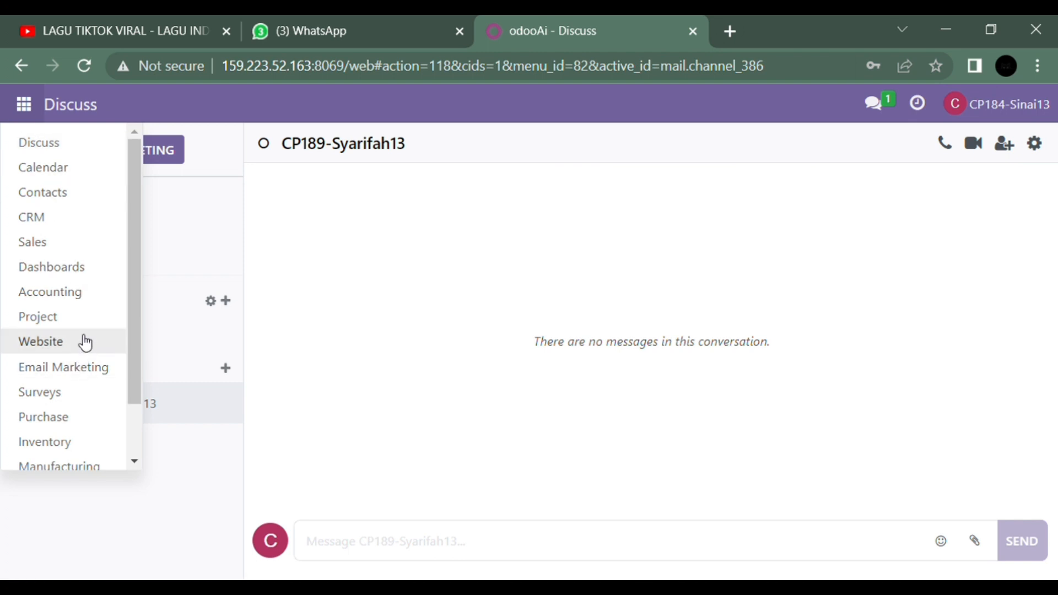
Step: In Inventory, clear the Delivery Orders filter, search 164, and open receipt WH/IN/00112
click(68, 442)
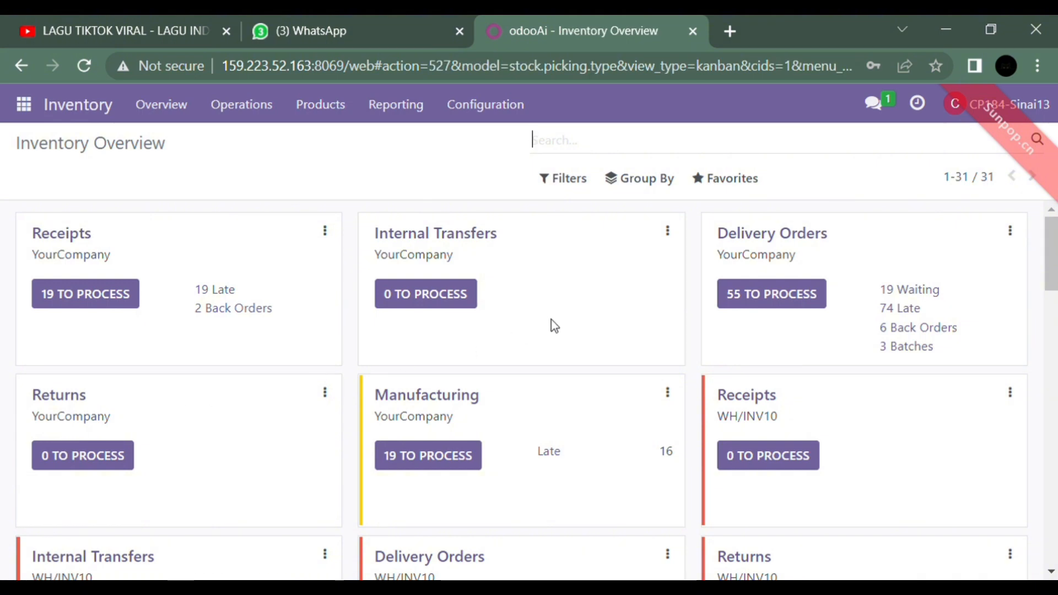
click(794, 241)
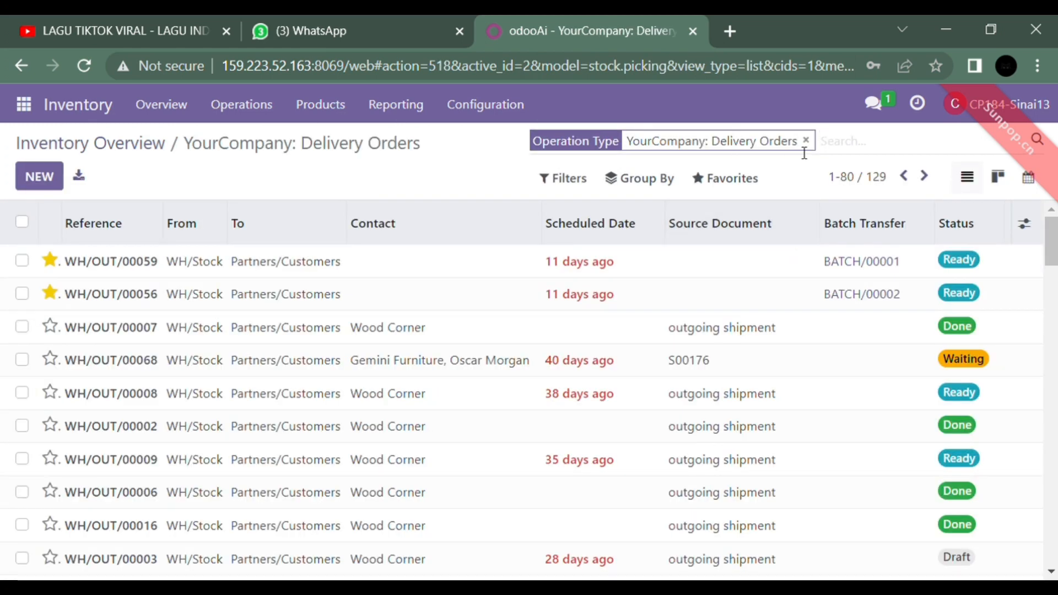
click(806, 140)
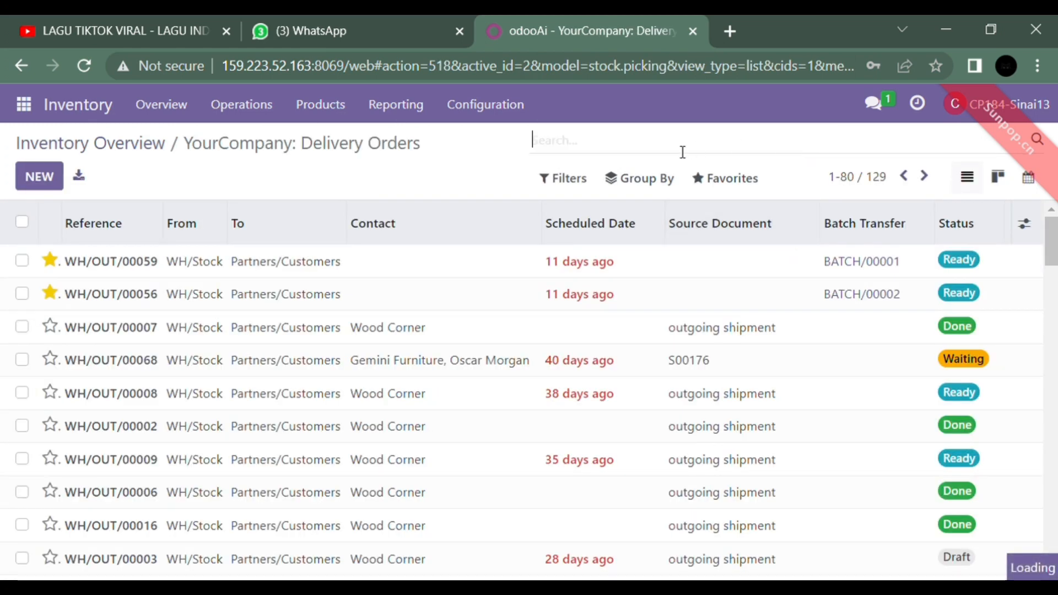
text(164)
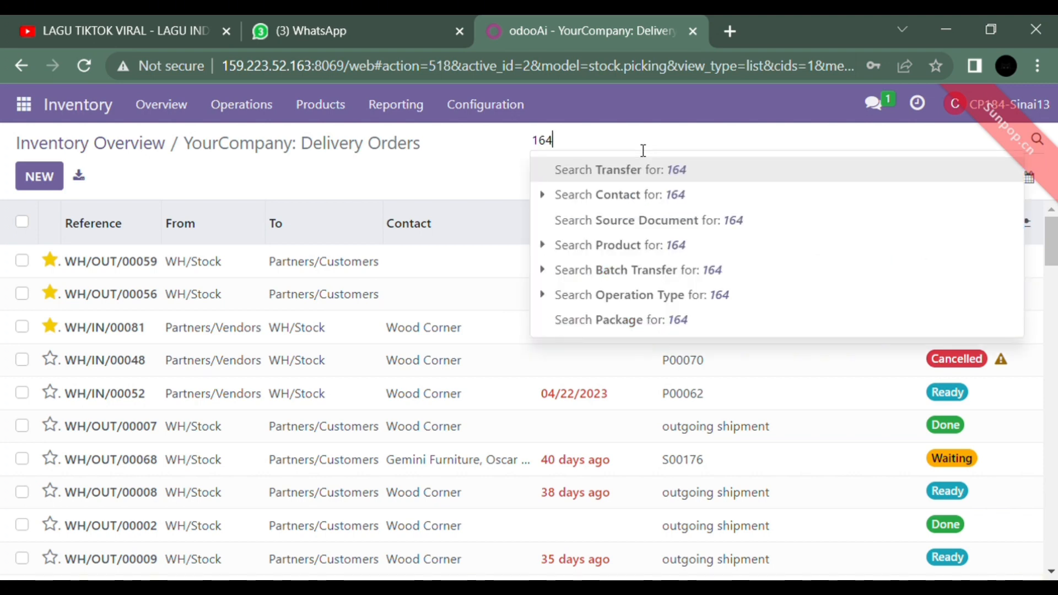
key(Return)
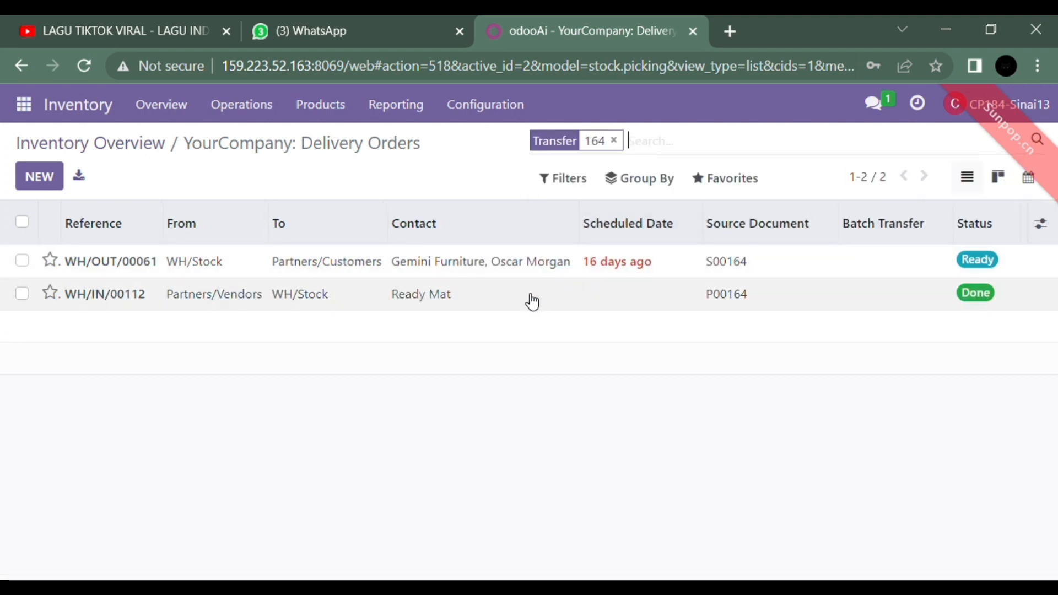
click(532, 302)
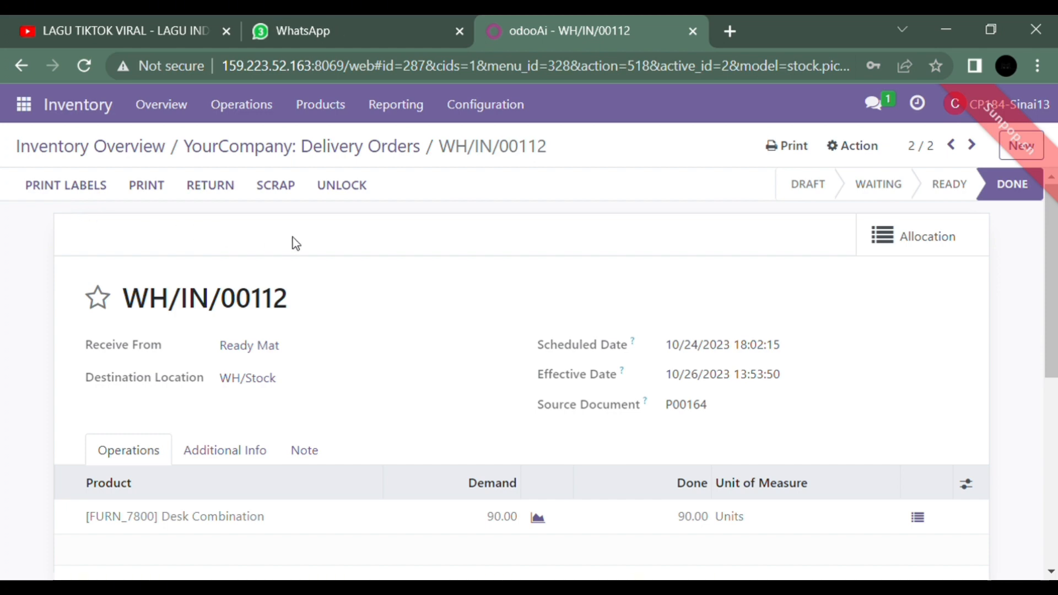
Step: Print the Picking Operations report for receipt WH/IN/00112
mouse_move(1040, 193)
click(784, 158)
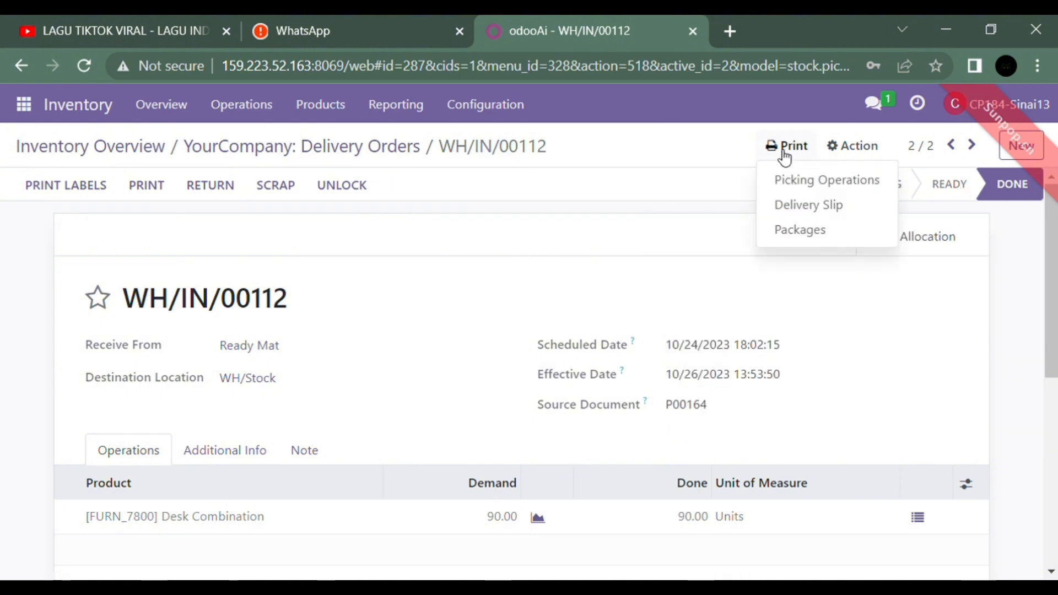
click(794, 180)
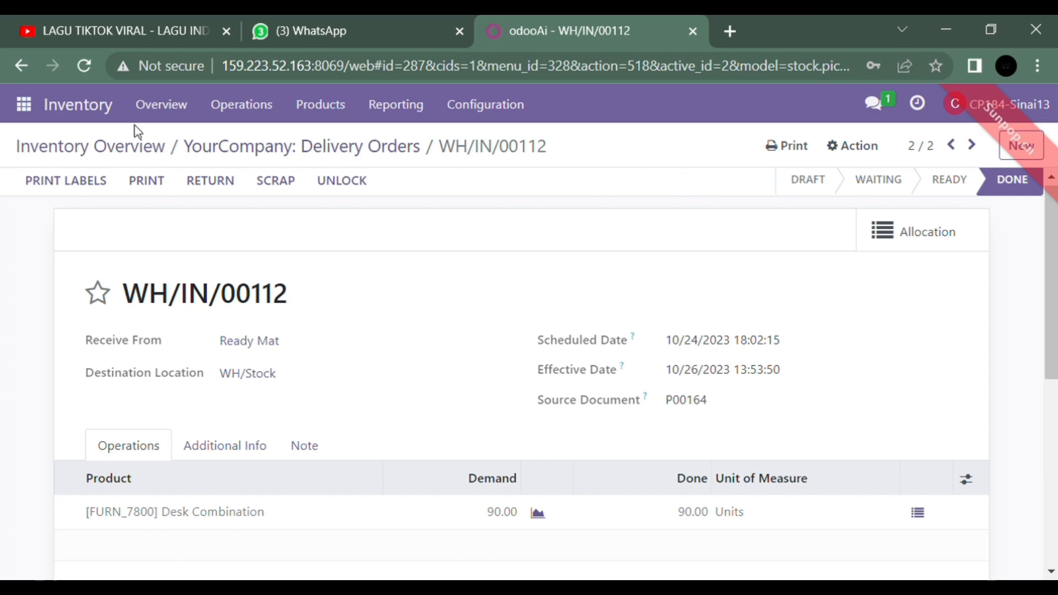
click(23, 105)
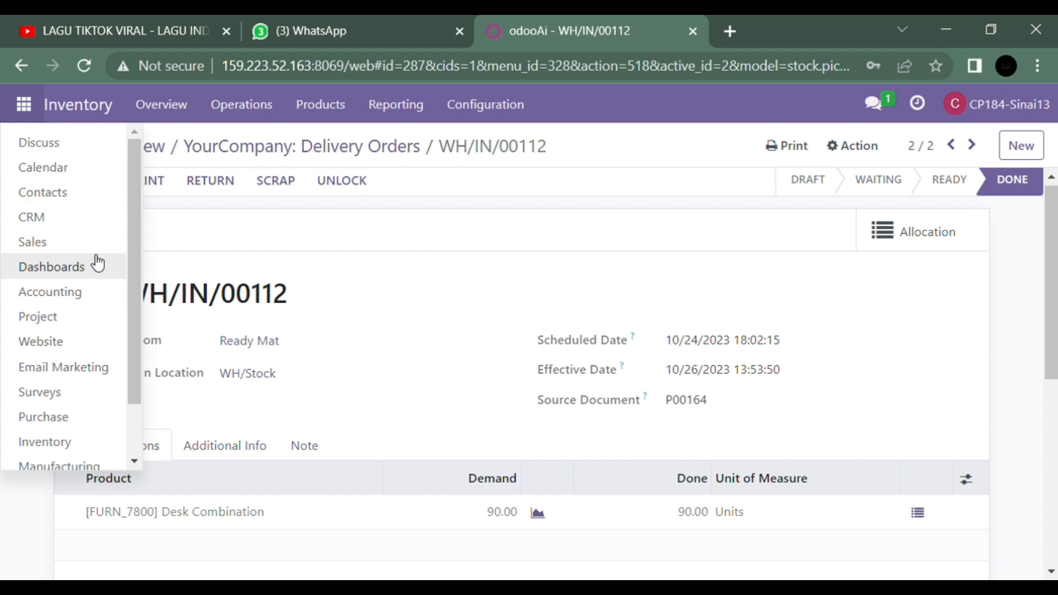
Step: In the finance manager's Discuss chat, send a request to approve the vendor bill documents
click(78, 150)
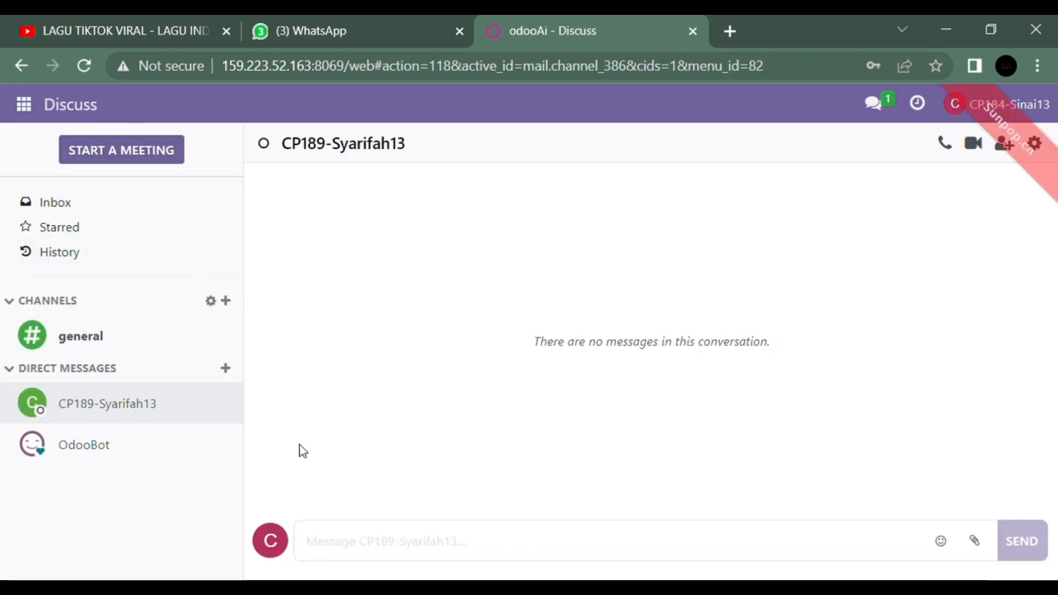
click(379, 560)
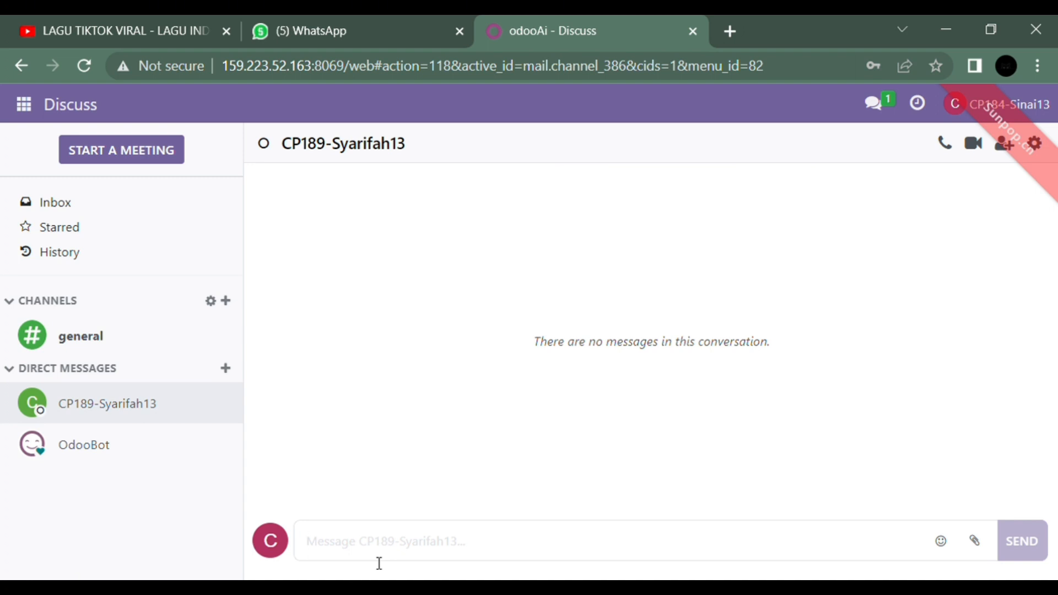
text(hallo )
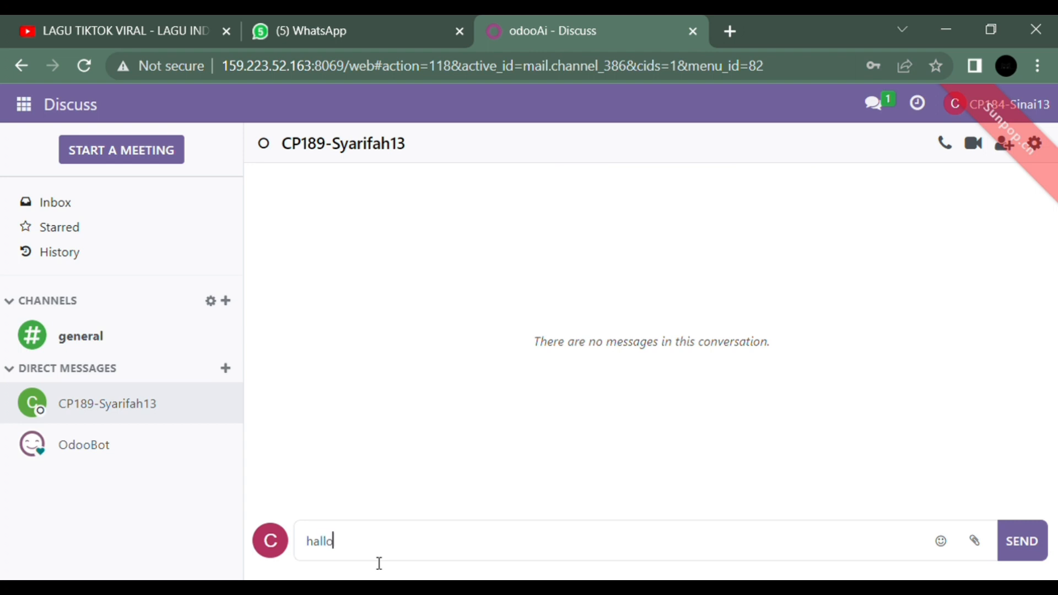
text(syarifah, )
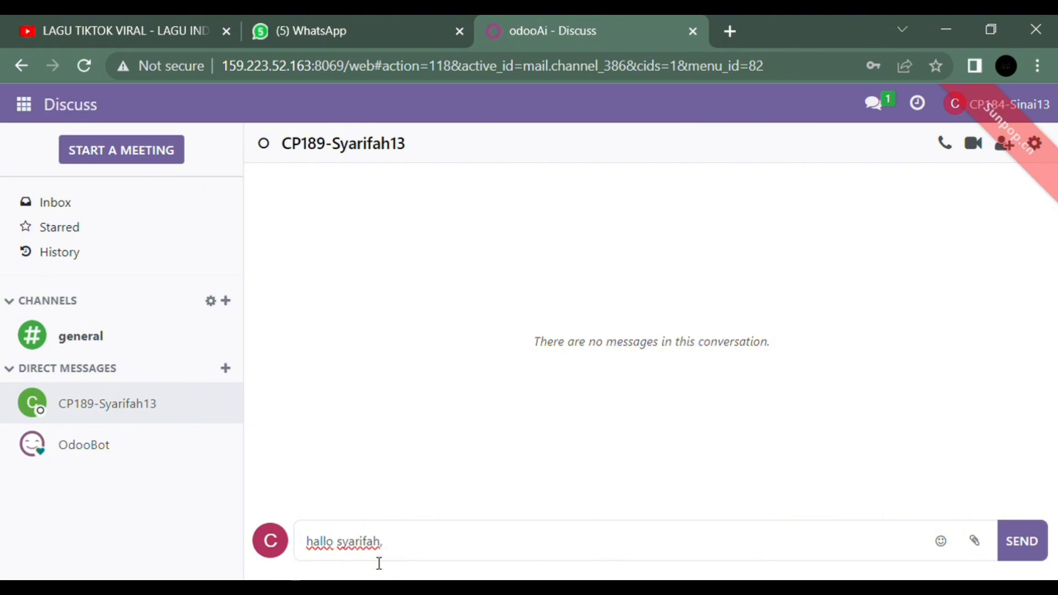
text(tolong)
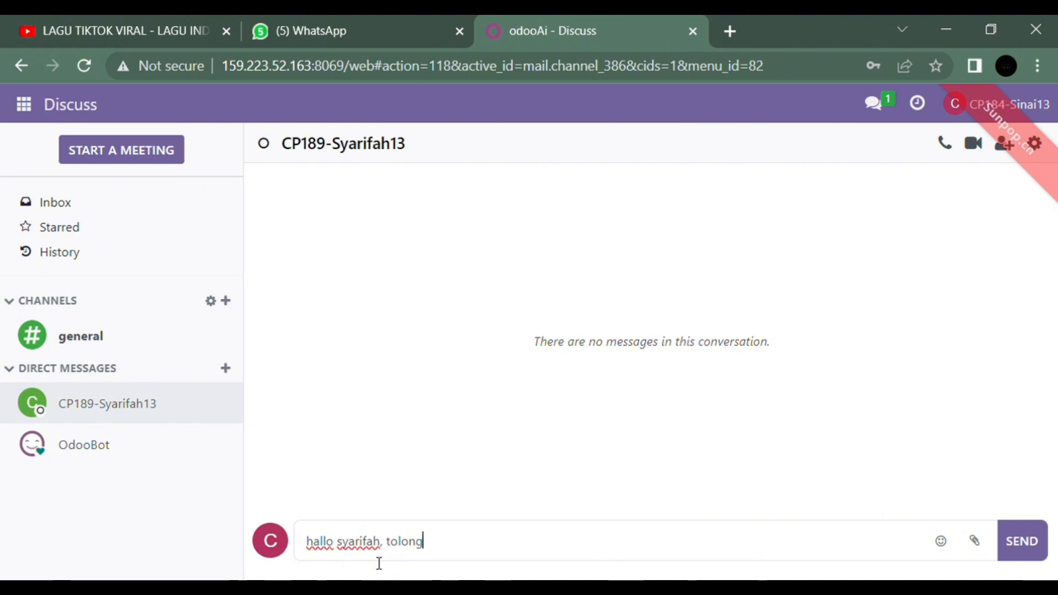
text( aprr)
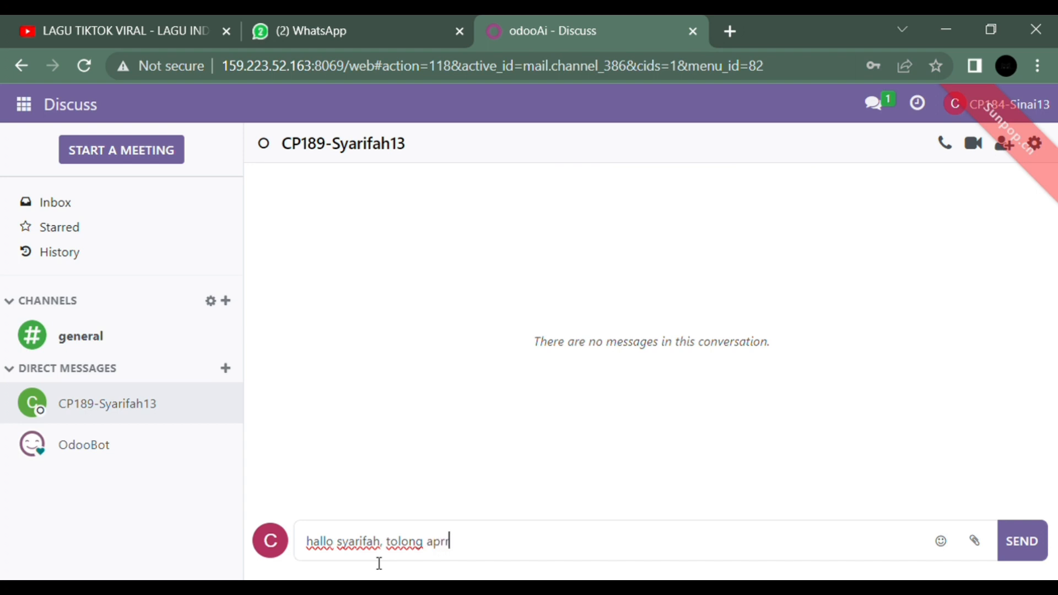
text(oval dokume)
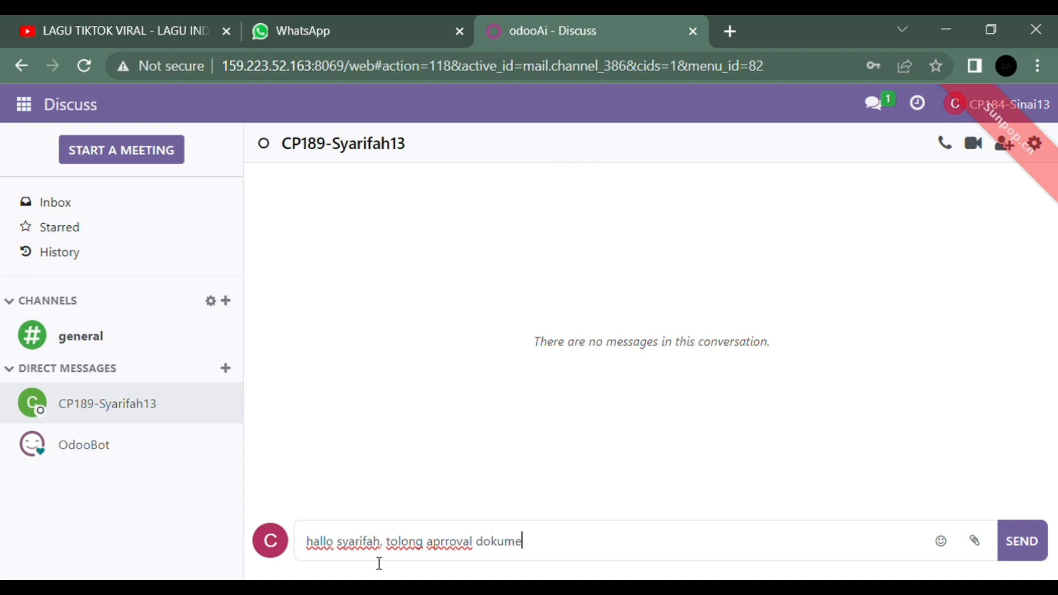
text(n berikut untu)
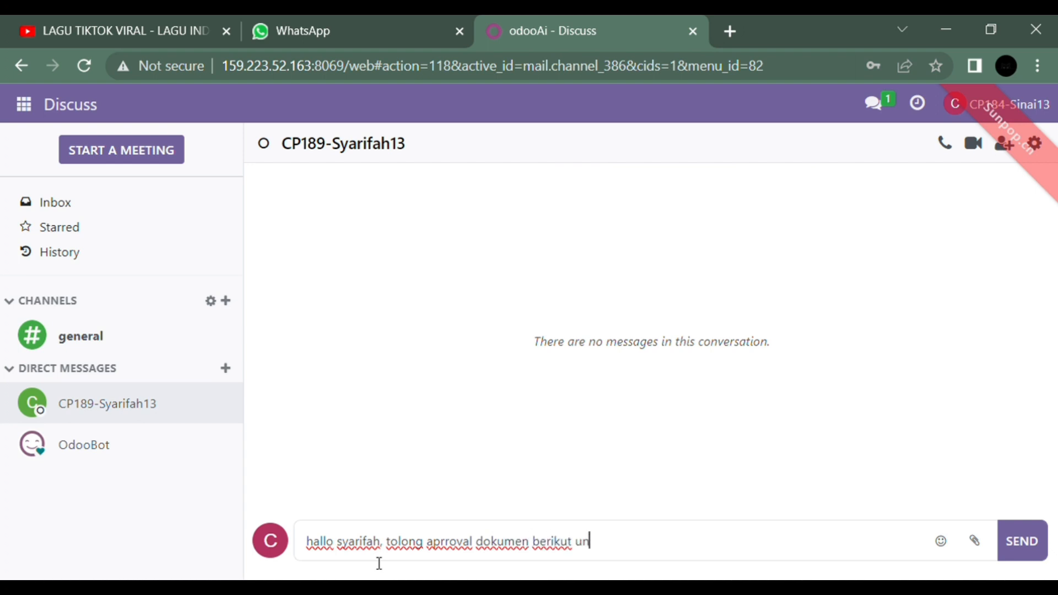
text(k vendor bill)
key(Return)
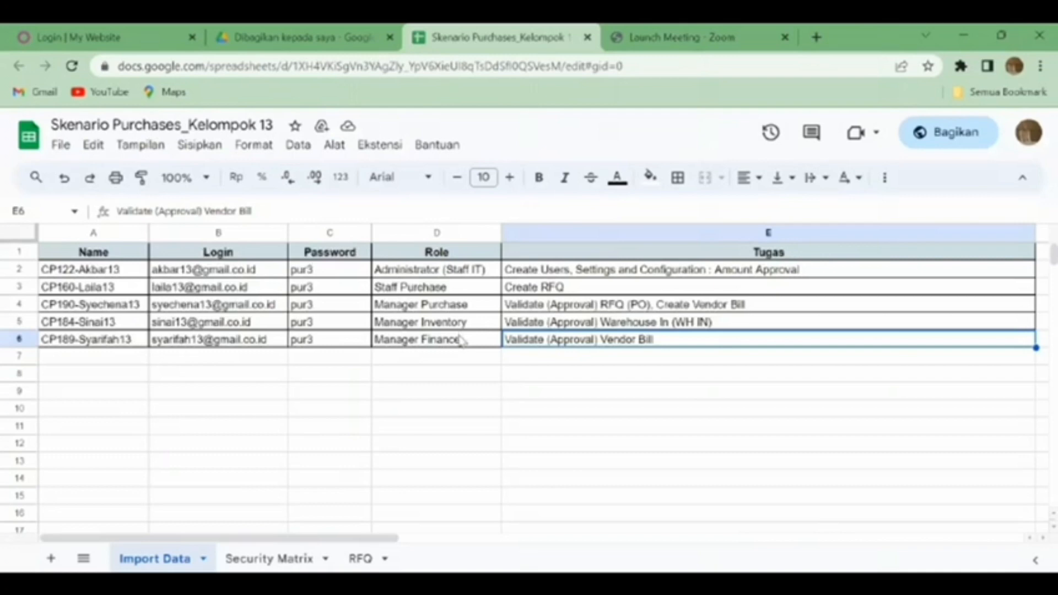
Step: Read row 6's Manager Finance role, Validate (Approval) Vendor Bill task and login e-mail
click(462, 340)
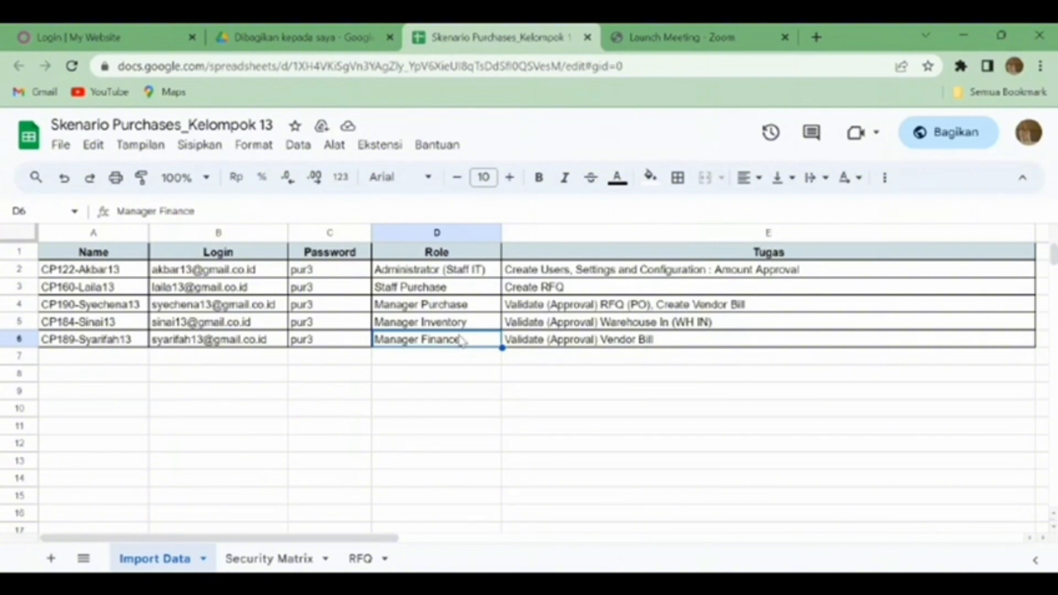
click(578, 345)
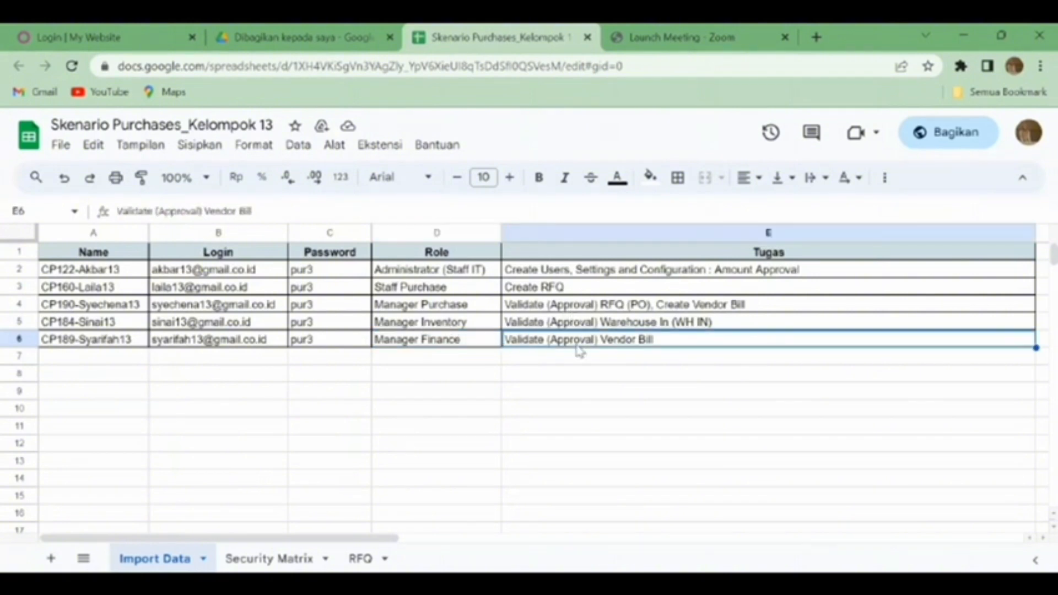
click(262, 344)
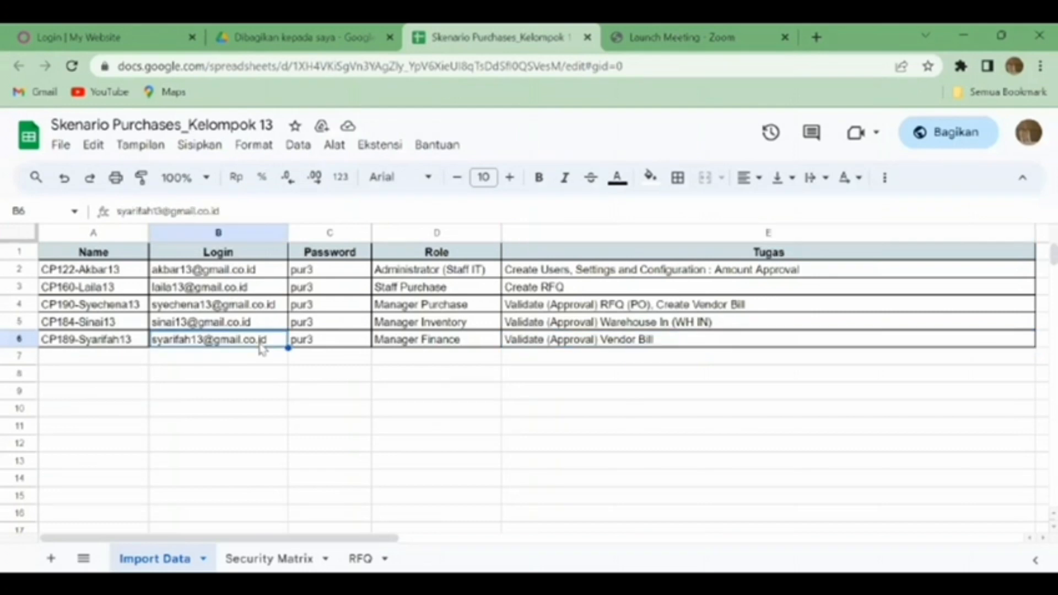
click(118, 34)
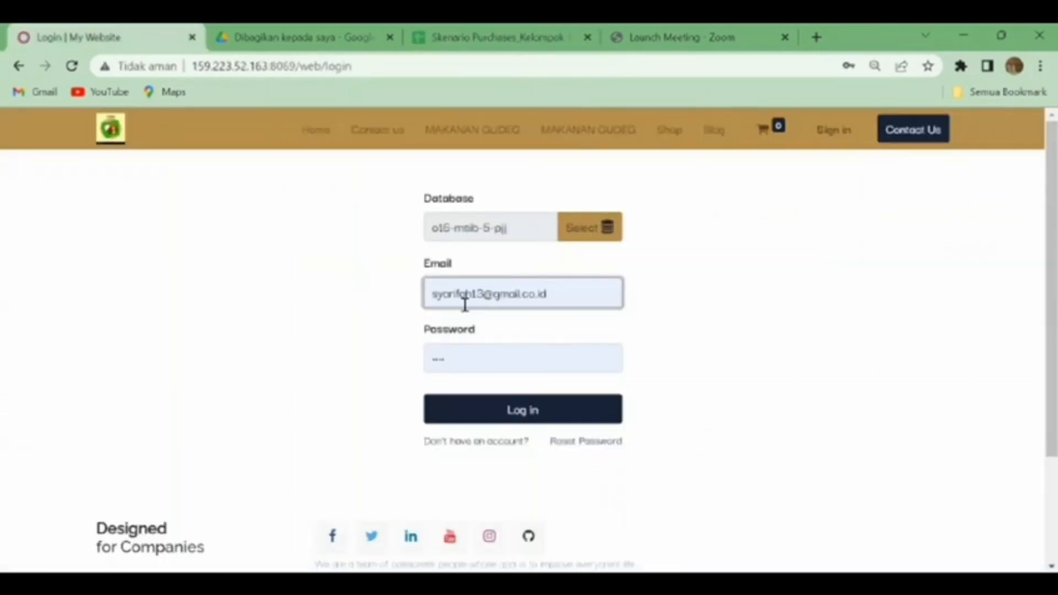
Step: Log in as finance manager, read the WH/IN/00112 approval request in Discuss, then open Accounting
click(515, 410)
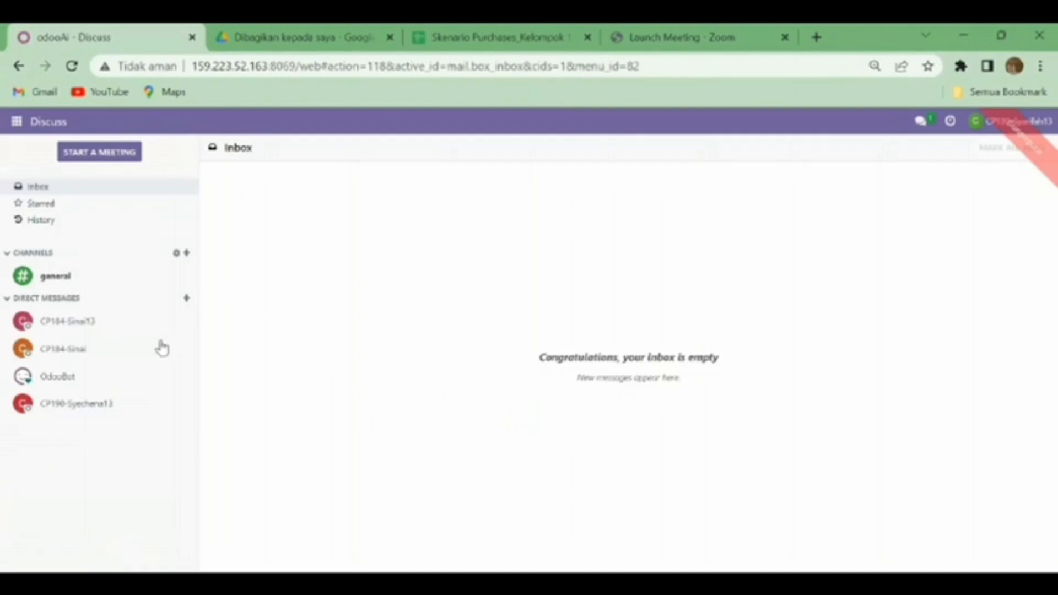
click(102, 331)
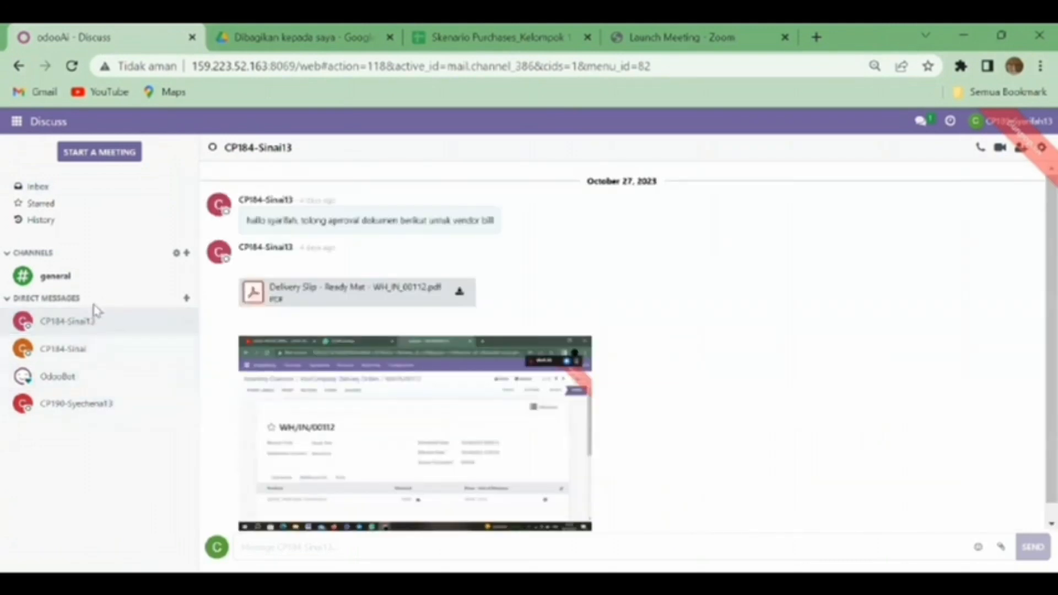
click(17, 122)
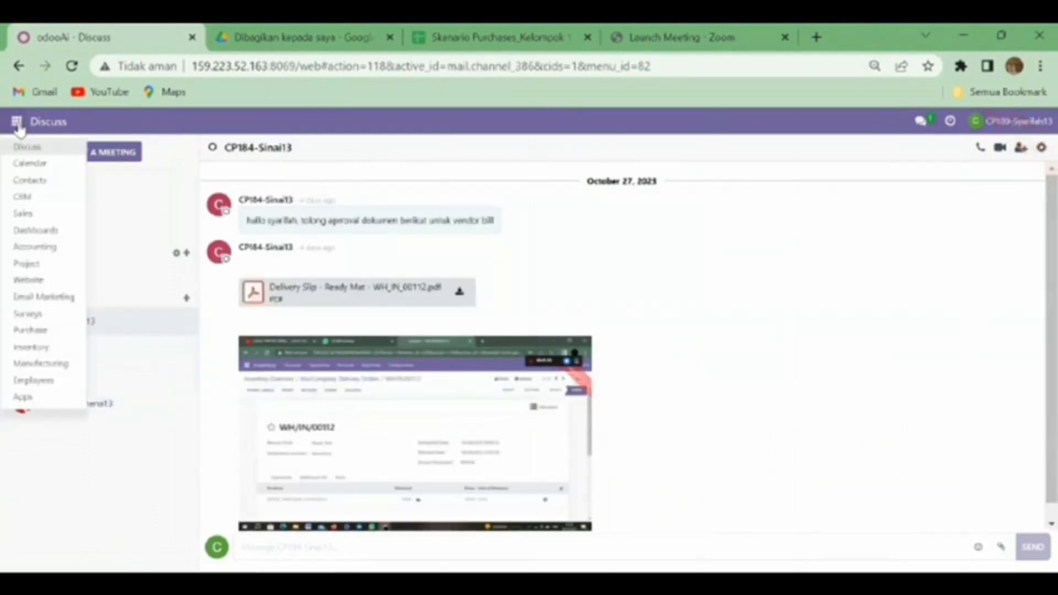
click(17, 123)
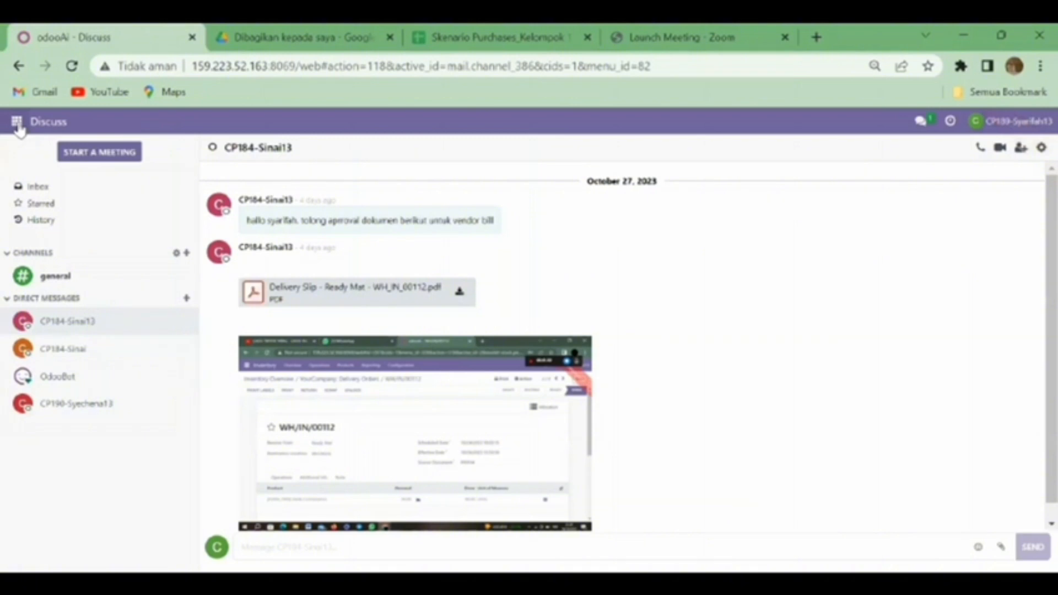
click(17, 123)
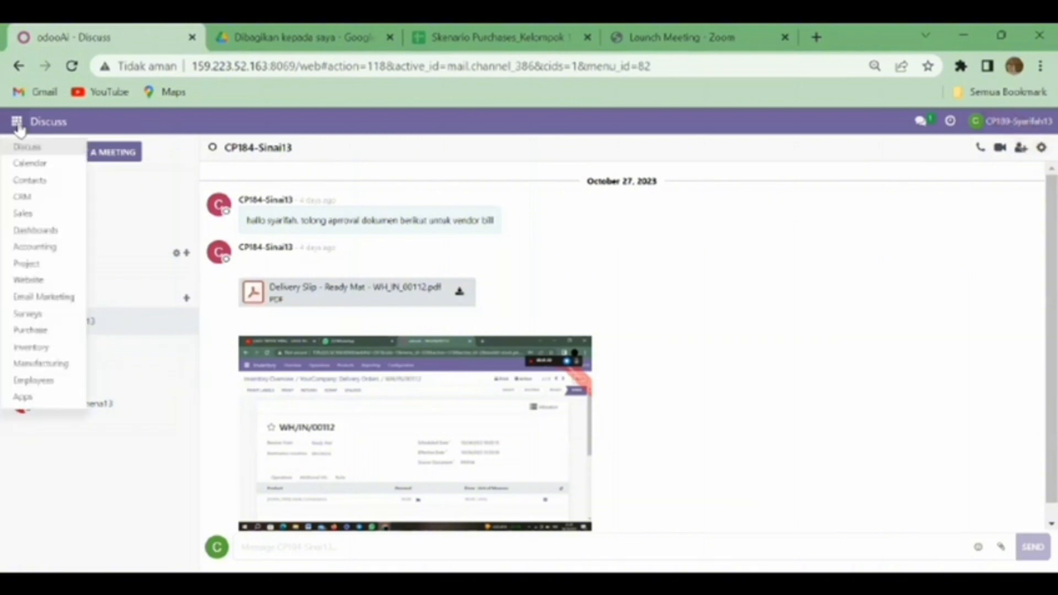
click(35, 249)
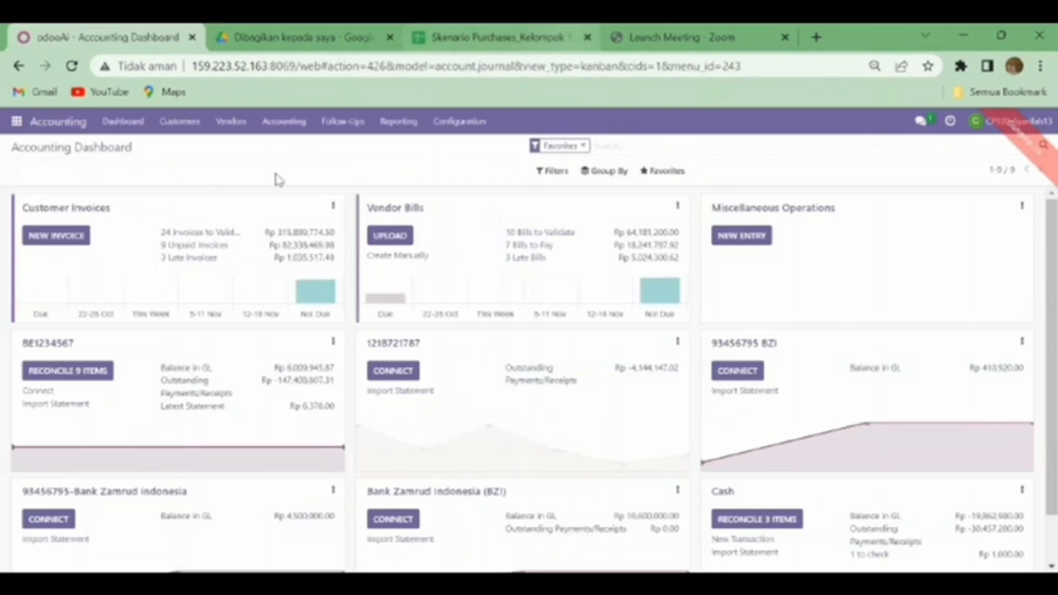
Step: Search vendor bills for 164 and open the draft Ready Mat bill from P00164
click(231, 122)
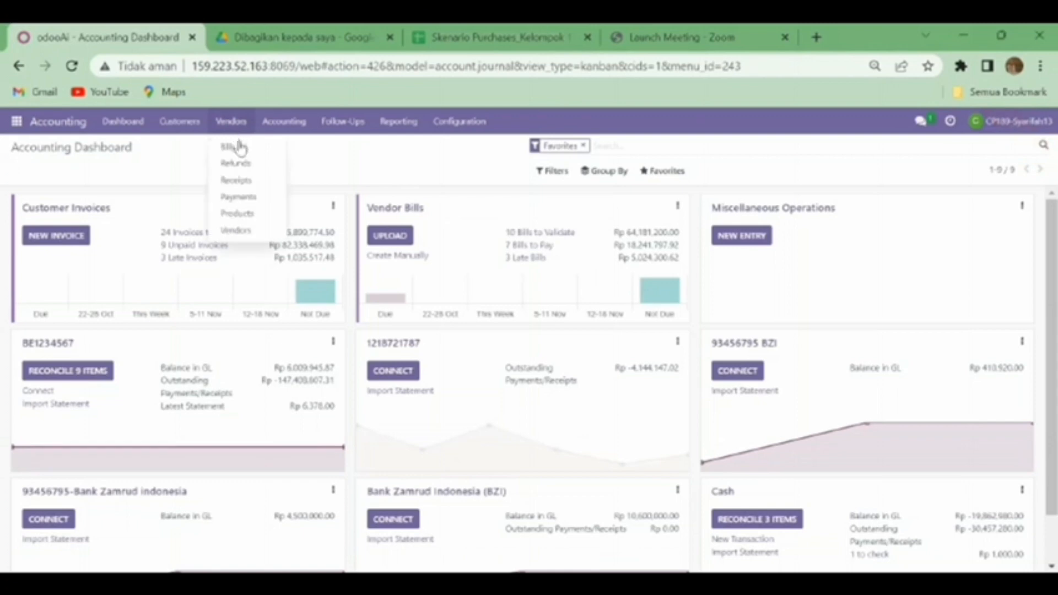
click(234, 147)
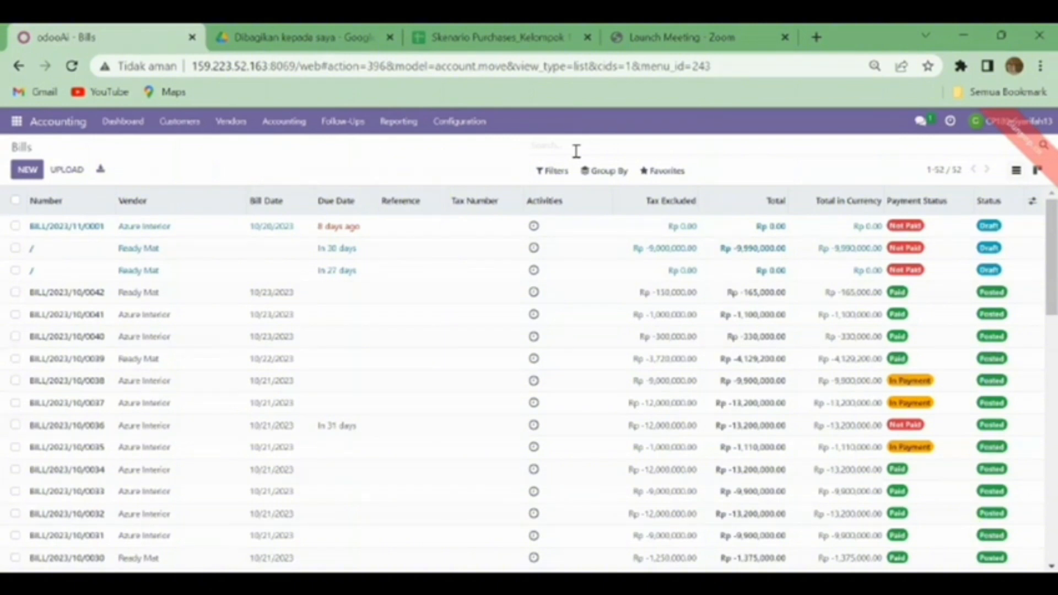
text(1)
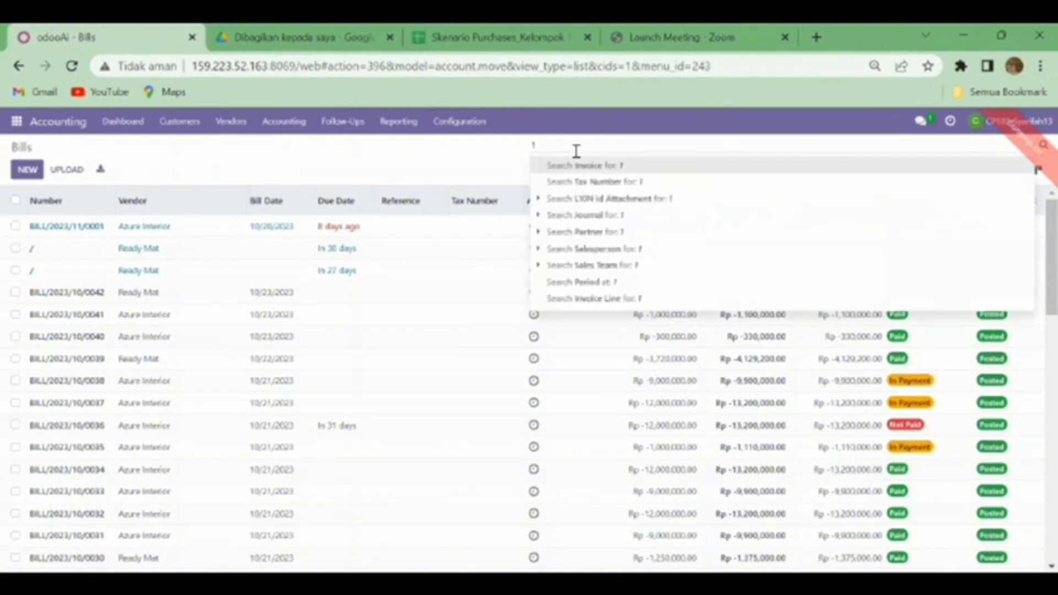
text(64)
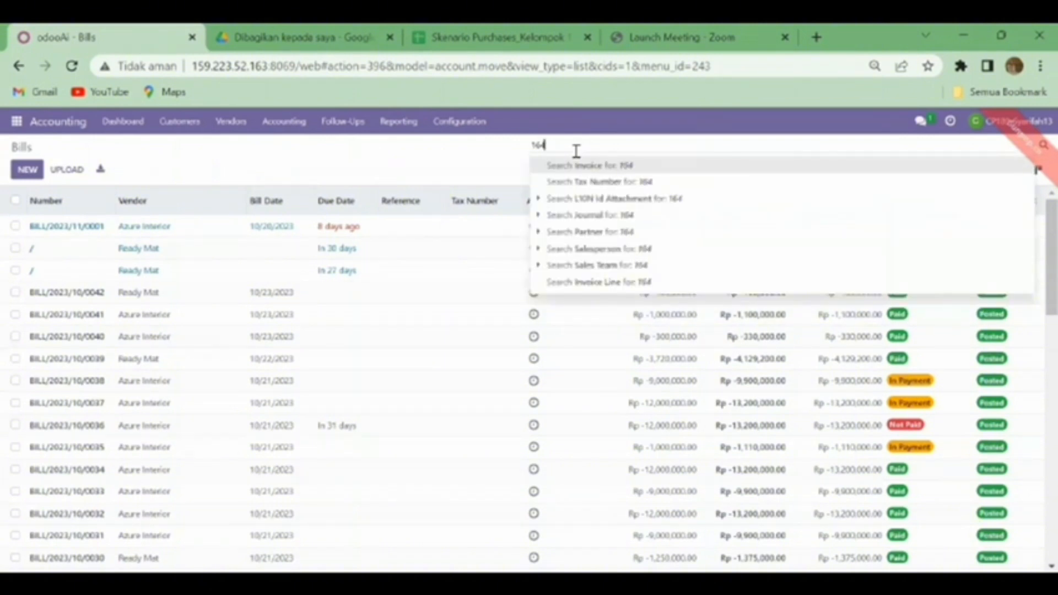
key(Return)
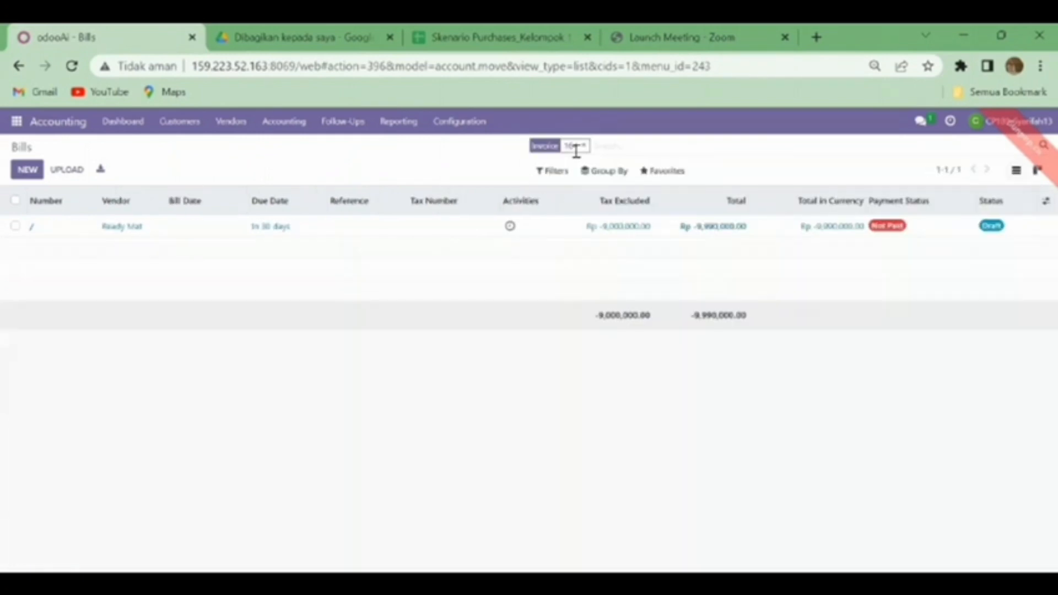
click(638, 237)
double_click(638, 237)
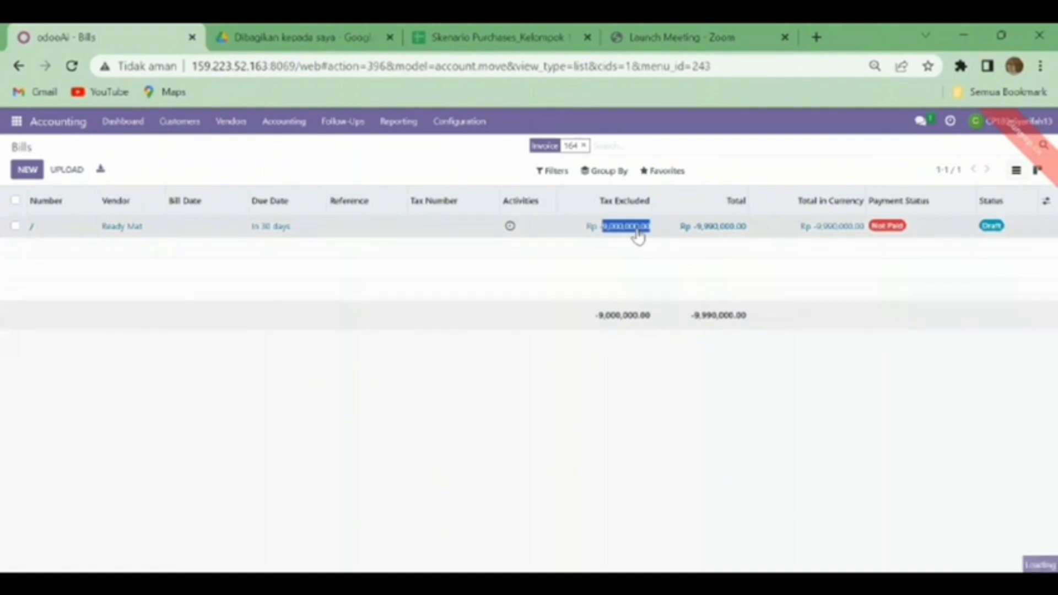
click(668, 229)
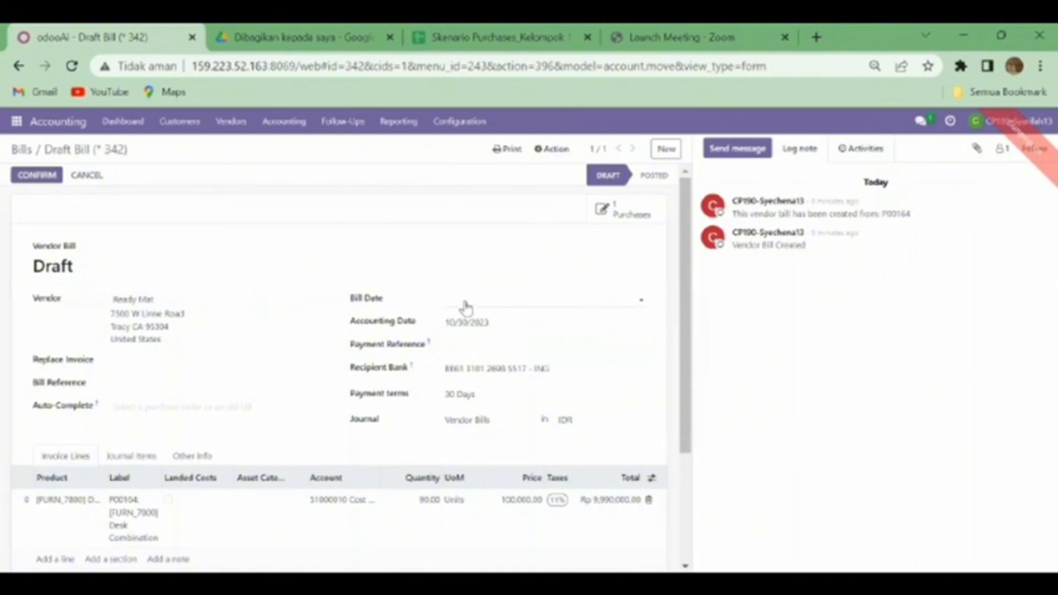
Step: Date the Ready Mat bill 10/03/2023 and post it as BILL/2023/10/0043
click(466, 307)
click(560, 346)
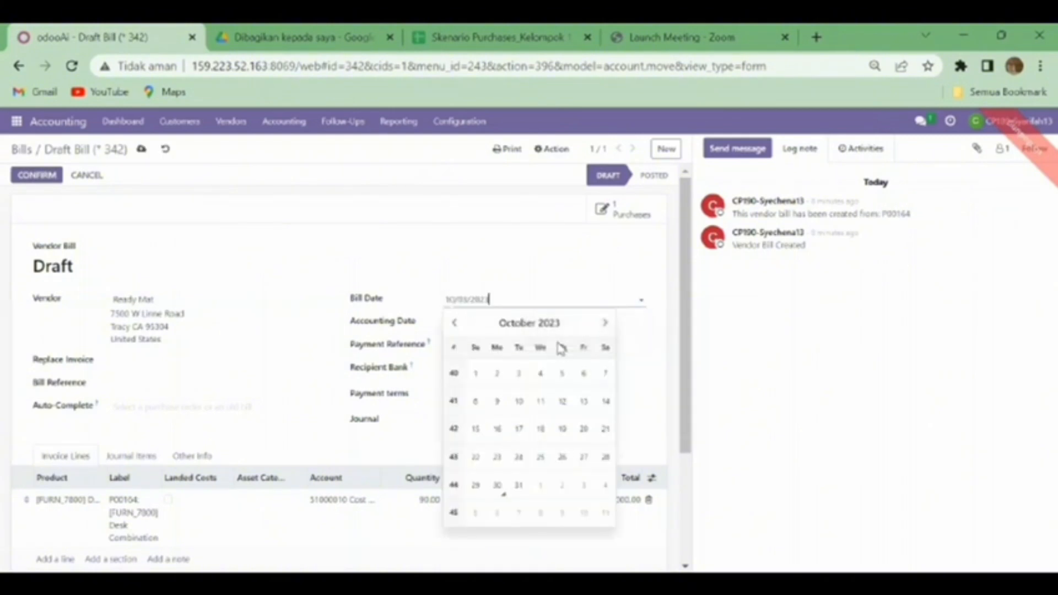
click(474, 268)
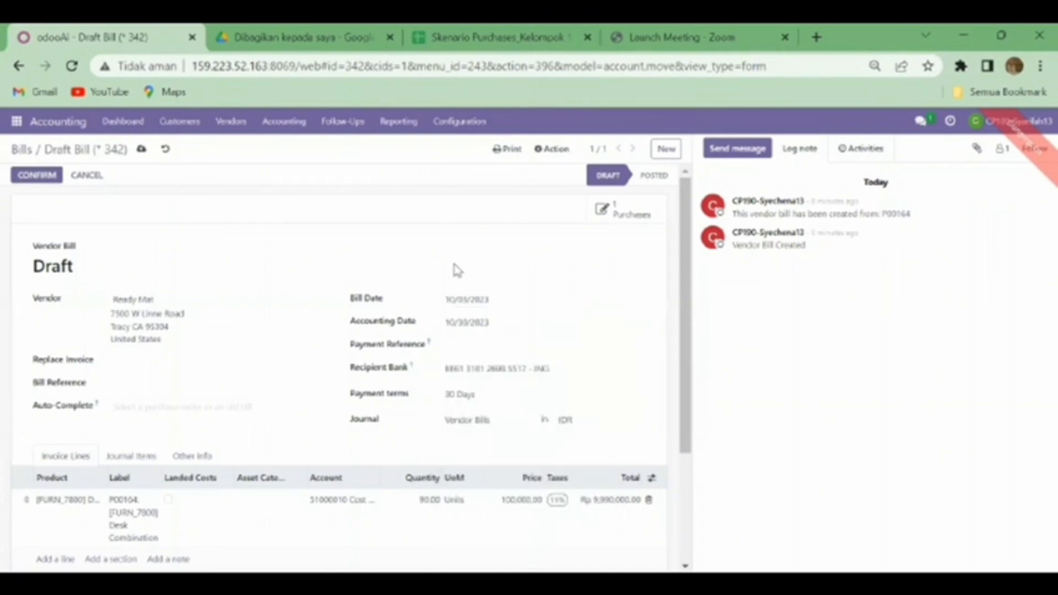
click(60, 176)
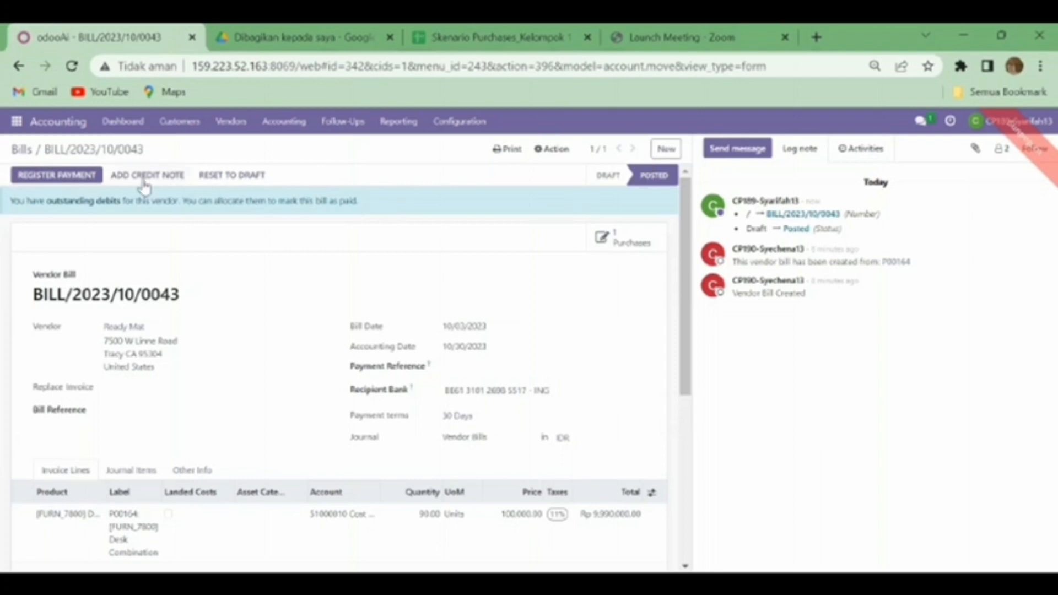
Step: Create the full Rp 9,990,000.00 payment for BILL/2023/10/0043 on journal BE1234567
click(92, 176)
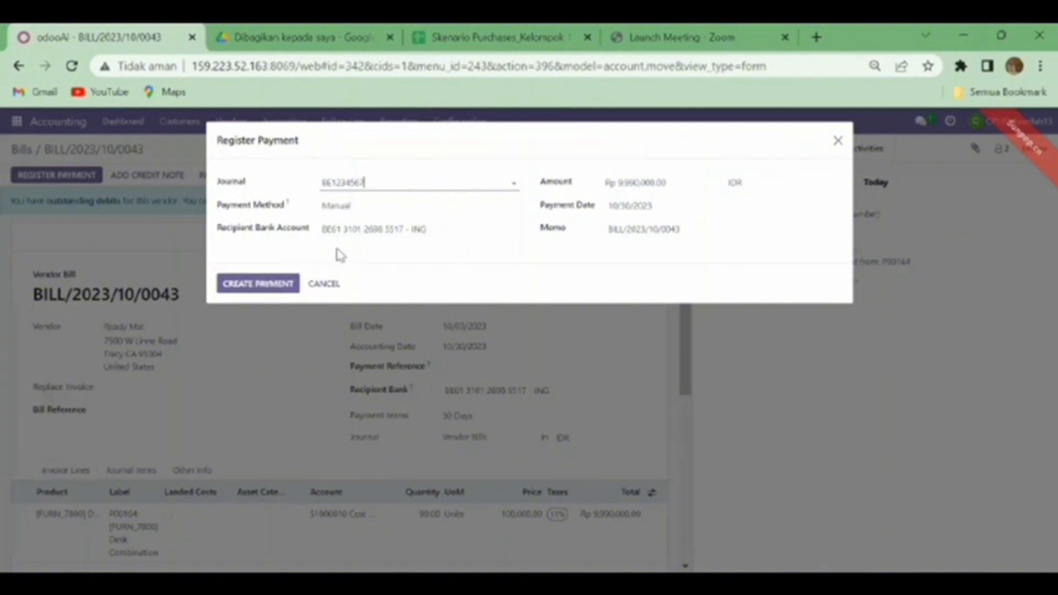
click(268, 291)
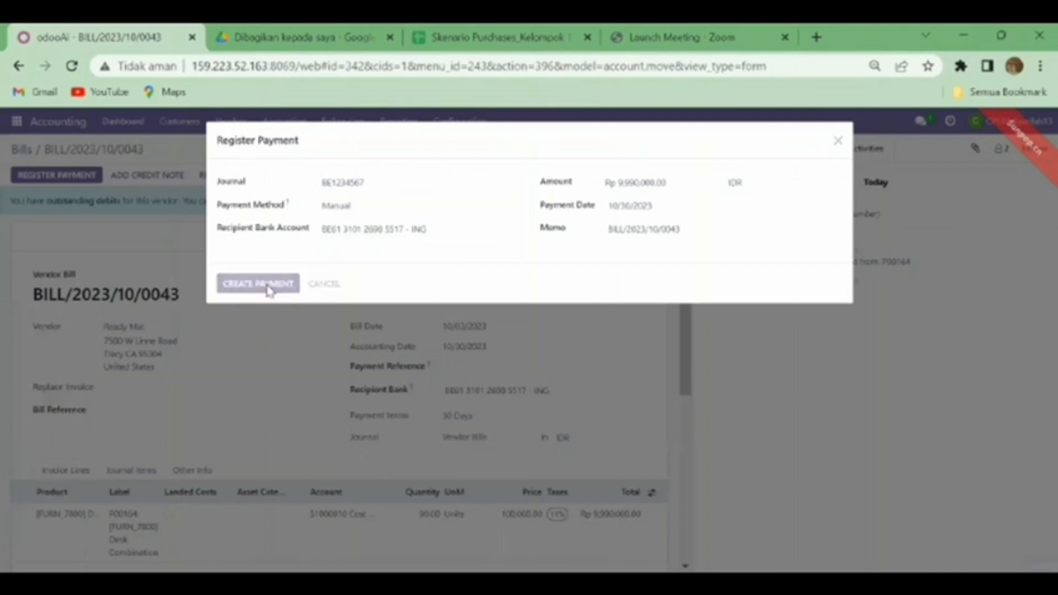